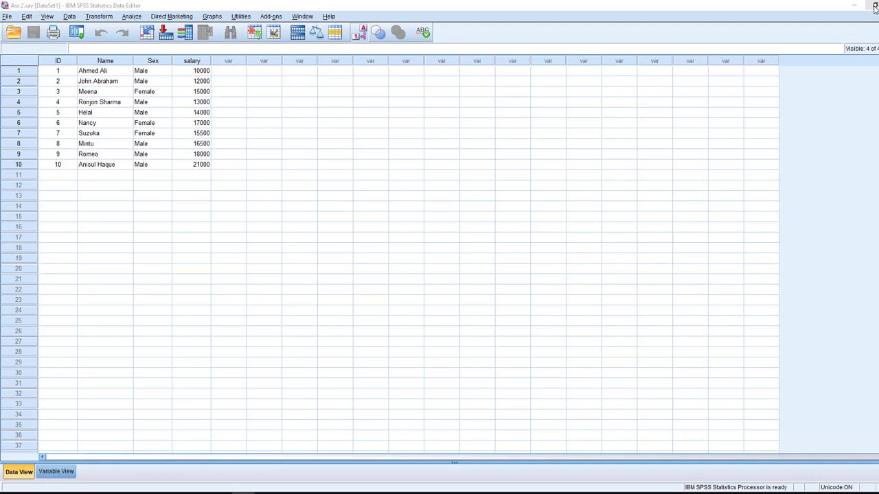
Start a Compute Variable operation on the salary dataset with increment as the target variable
{"action": "left_click", "coordinate": [874, 7]}
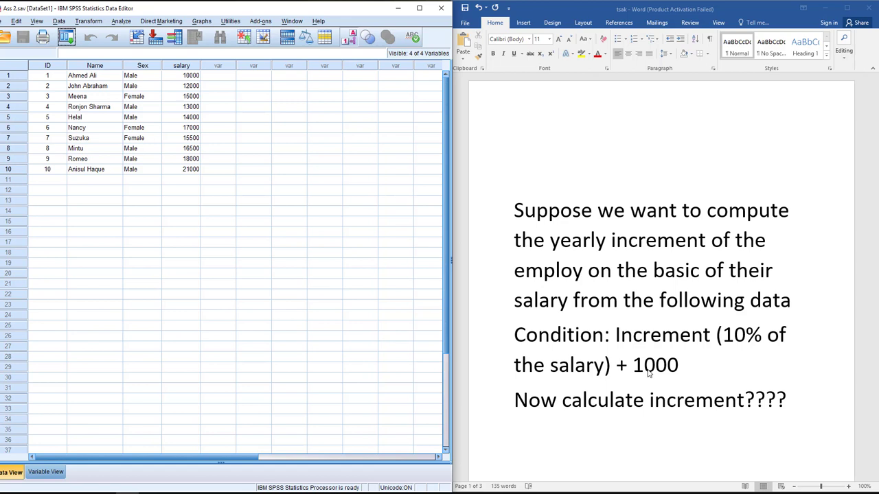
{"action": "left_click", "coordinate": [89, 21]}
{"action": "left_click", "coordinate": [90, 34]}
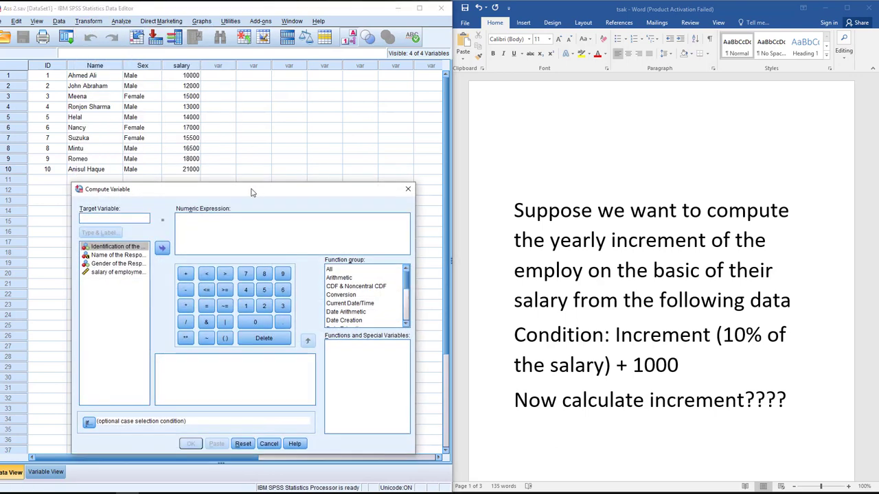
{"action": "left_click_drag", "start_coordinate": [253, 190], "coordinate": [239, 132]}
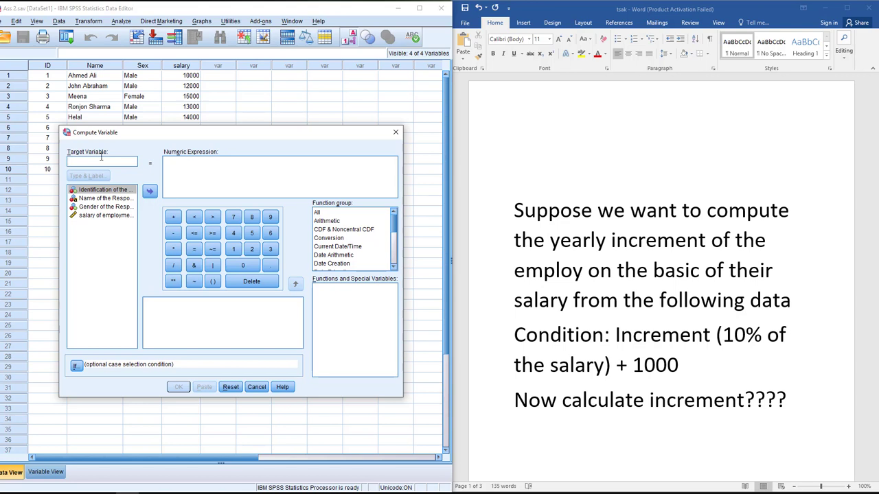
{"action": "type", "text": "Incr"}
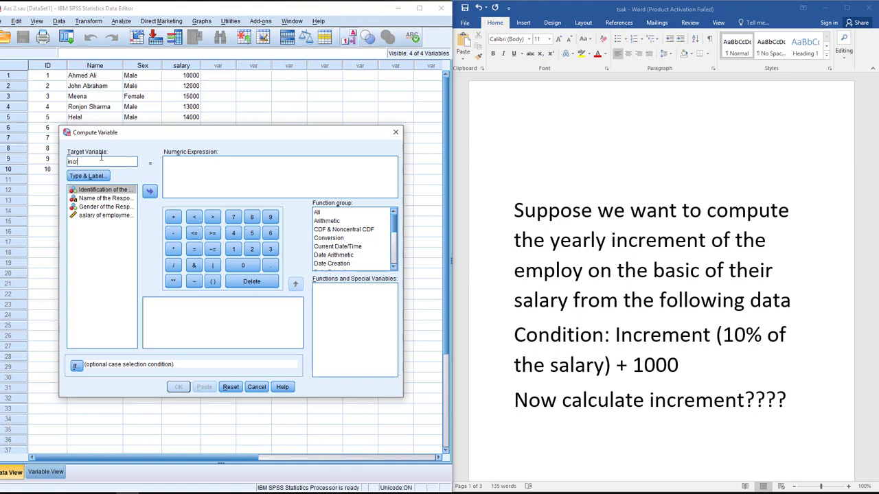
{"action": "type", "text": "ement"}
Give the target variable the label "increment of the salary", keeping its type numeric
{"action": "left_click", "coordinate": [89, 176]}
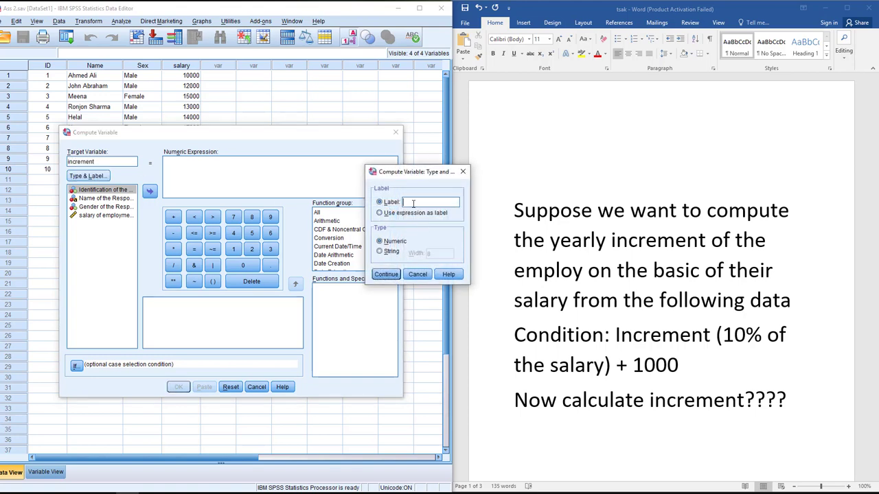
{"action": "type", "text": "increment of the sal"}
{"action": "key", "text": "BackSpace"}
{"action": "type", "text": "lary"}
{"action": "left_click", "coordinate": [384, 275]}
Enter salary*0.10 as the numeric expression for the increment variable
{"action": "double_click", "coordinate": [87, 216]}
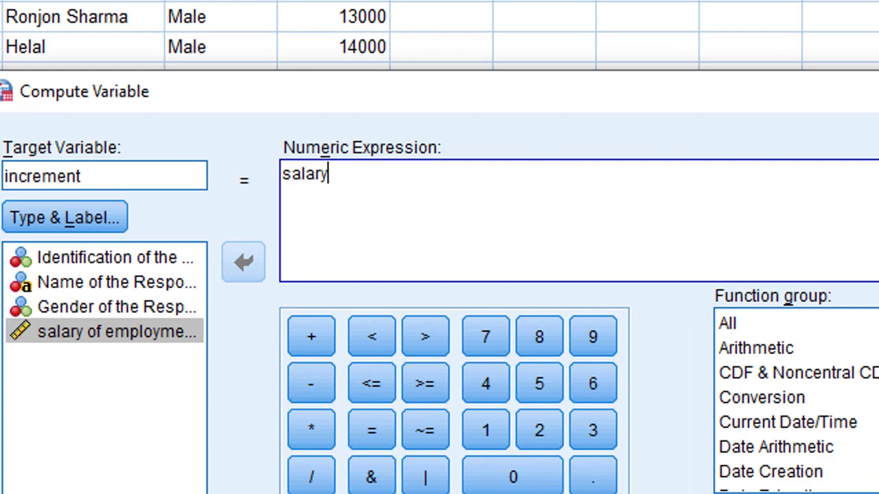
{"action": "left_click", "coordinate": [379, 192]}
{"action": "type", "text": "*10/100"}
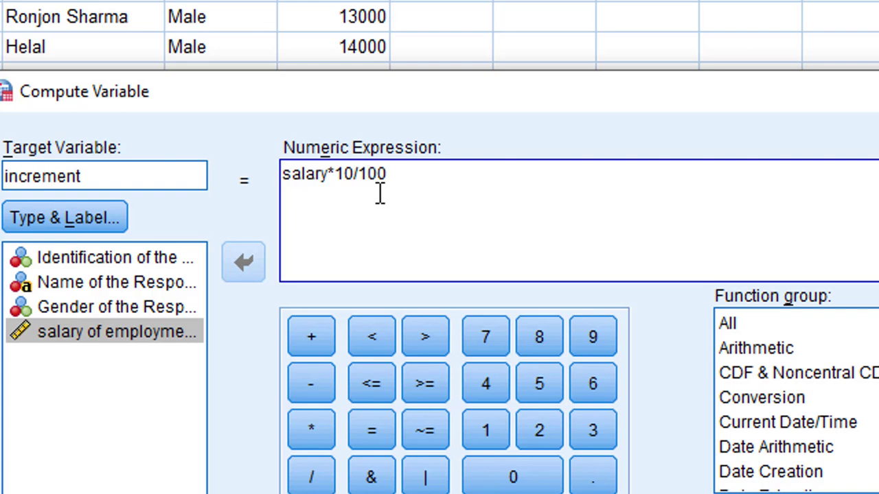
{"action": "key", "text": "BackSpace"}
{"action": "key", "text": "BackSpace"}
{"action": "key", "text": "BackSpace"}
{"action": "key", "text": "BackSpace"}
{"action": "key", "text": "BackSpace"}
{"action": "key", "text": "BackSpace"}
{"action": "type", "text": "0.10"}
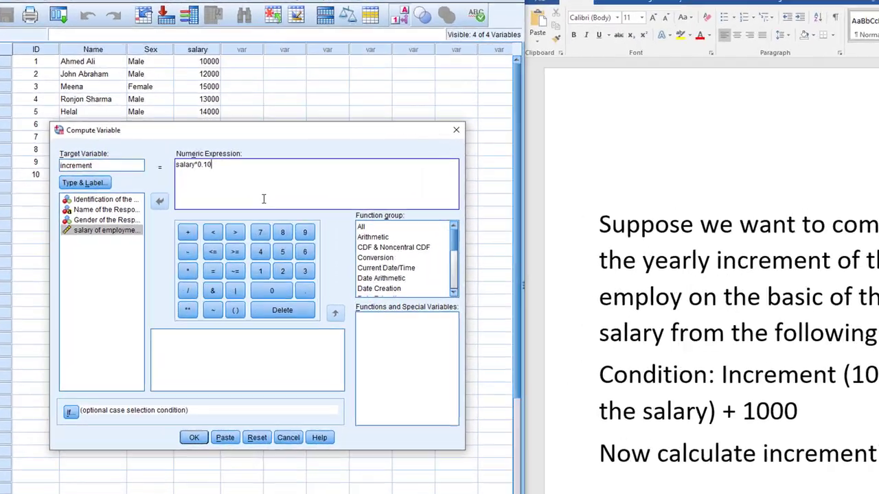
Extend the numeric expression to (salary*0.10)+1000, compute the increment variable and minimize the output window
{"action": "type", "text": ")"}
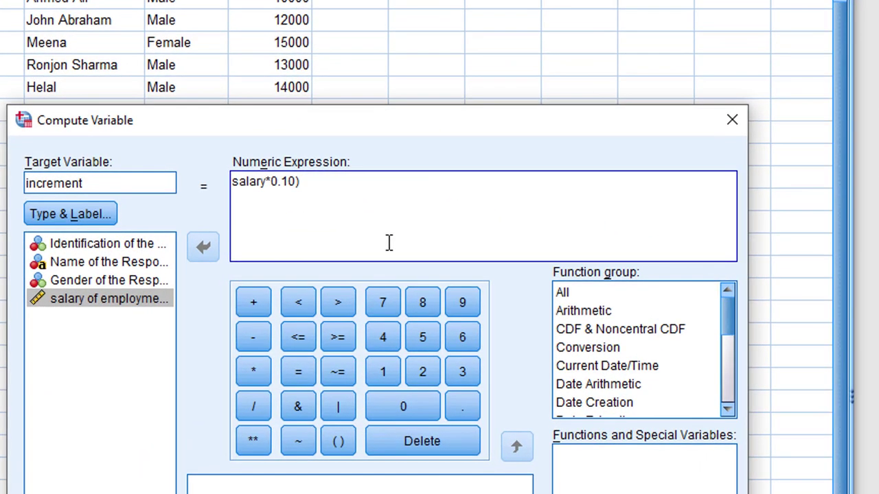
{"action": "key", "text": "Left"}
{"action": "key", "text": "Left"}
{"action": "key", "text": "Left"}
{"action": "key", "text": "Left"}
{"action": "key", "text": "Left"}
{"action": "key", "text": "Left"}
{"action": "key", "text": "Left"}
{"action": "key", "text": "Left"}
{"action": "key", "text": "Left"}
{"action": "key", "text": "Left"}
{"action": "key", "text": "Left"}
{"action": "key", "text": "Left"}
{"action": "type", "text": "("}
{"action": "key", "text": "Right"}
{"action": "key", "text": "Right"}
{"action": "key", "text": "Right"}
{"action": "key", "text": "Right"}
{"action": "key", "text": "Right"}
{"action": "key", "text": "Right"}
{"action": "key", "text": "Right"}
{"action": "key", "text": "Right"}
{"action": "key", "text": "Right"}
{"action": "key", "text": "Right"}
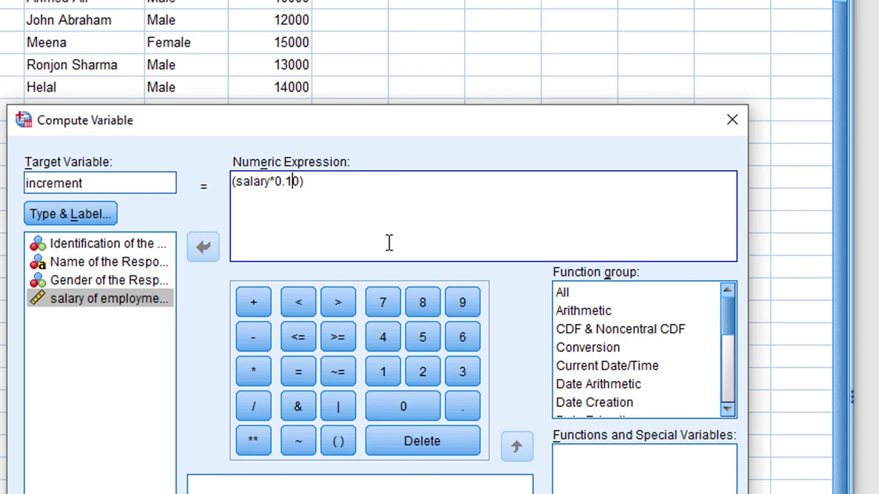
{"action": "key", "text": "Right"}
{"action": "key", "text": "Right"}
{"action": "type", "text": "+1000"}
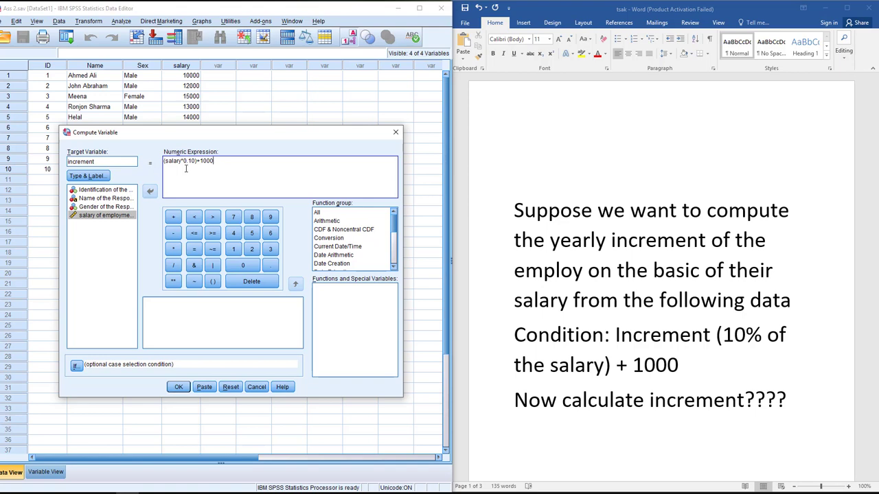
{"action": "left_click", "coordinate": [178, 389]}
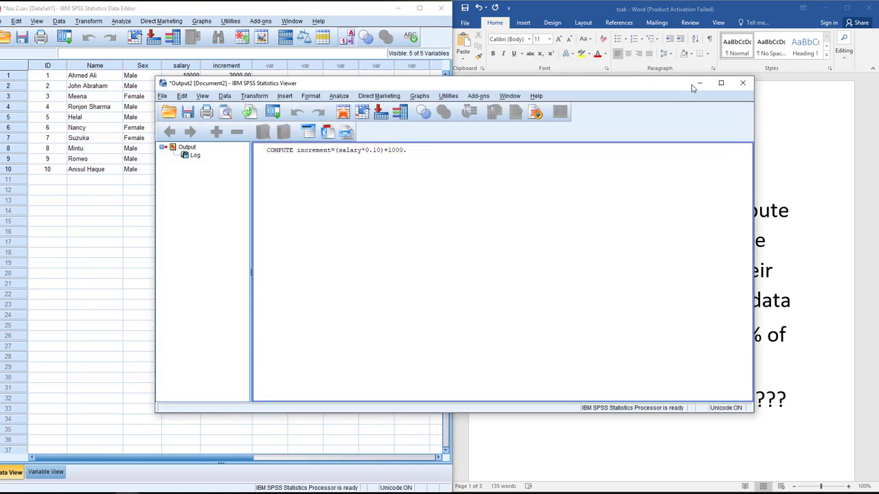
{"action": "left_click", "coordinate": [700, 84]}
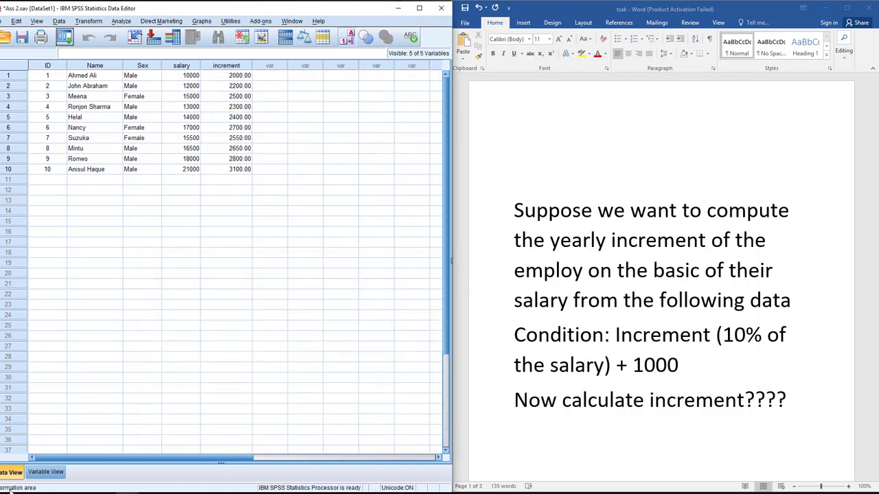
Set the increment variable's decimals to 0 and return to the data values
{"action": "left_click", "coordinate": [46, 471]}
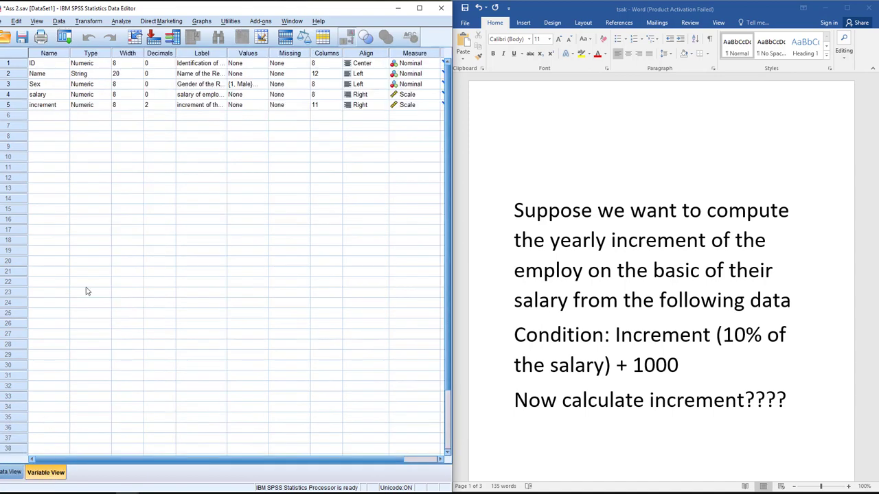
{"action": "left_click", "coordinate": [149, 105]}
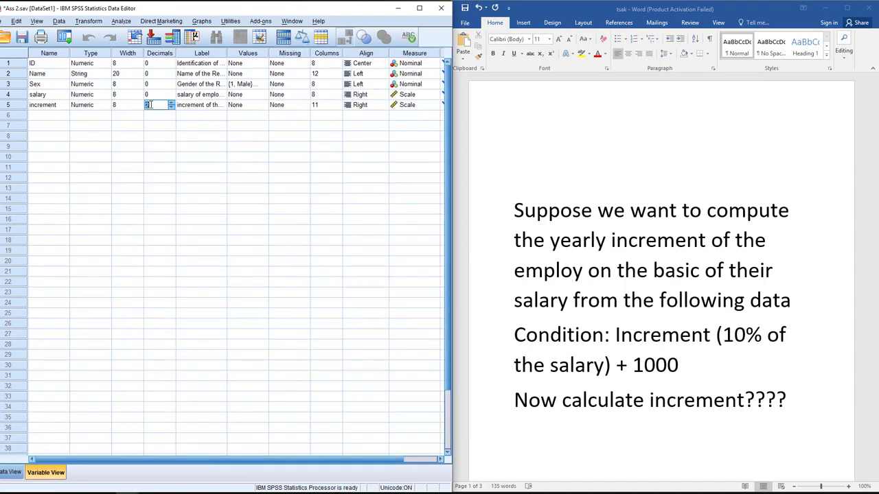
{"action": "type", "text": "0"}
{"action": "left_click", "coordinate": [11, 472]}
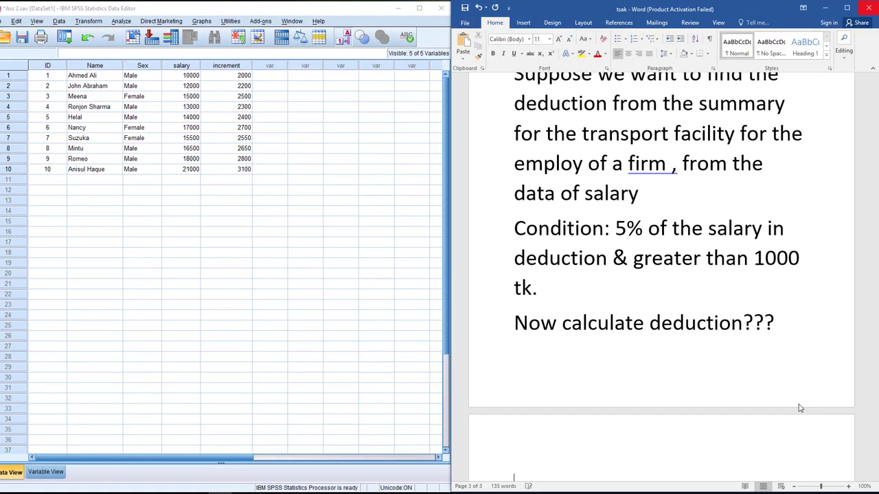
Switch to the Word document and add the text "Total" at size 48 below the increment question
{"action": "scroll", "coordinate": [781, 406], "scroll_direction": "down", "scroll_amount": 10}
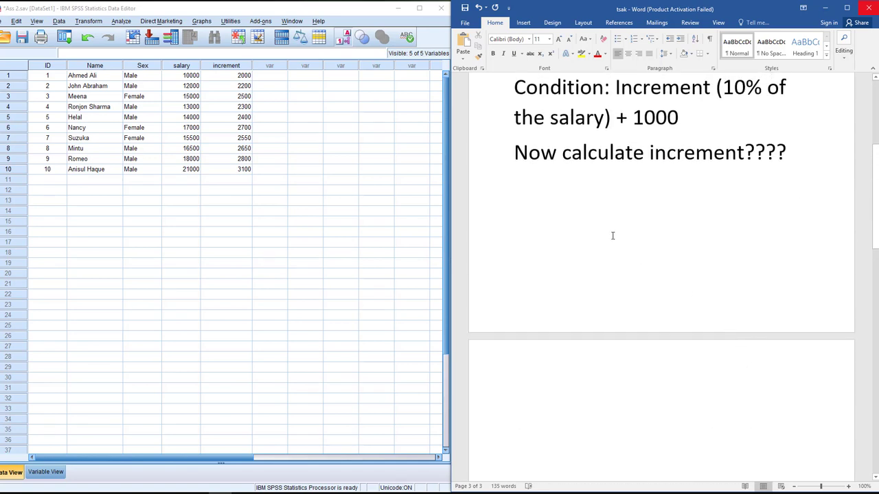
{"action": "type", "text": "Total"}
{"action": "left_click", "coordinate": [480, 228]}
{"action": "left_click", "coordinate": [546, 196]}
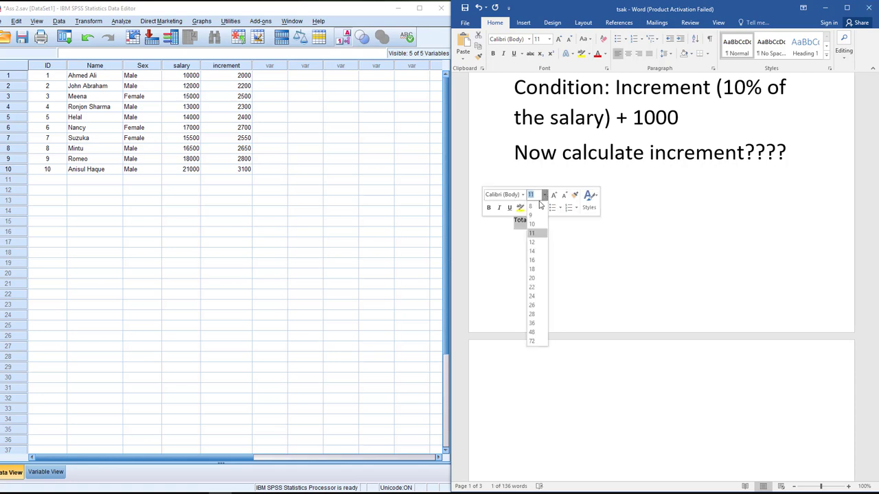
{"action": "left_click", "coordinate": [537, 324]}
{"action": "left_click", "coordinate": [653, 179]}
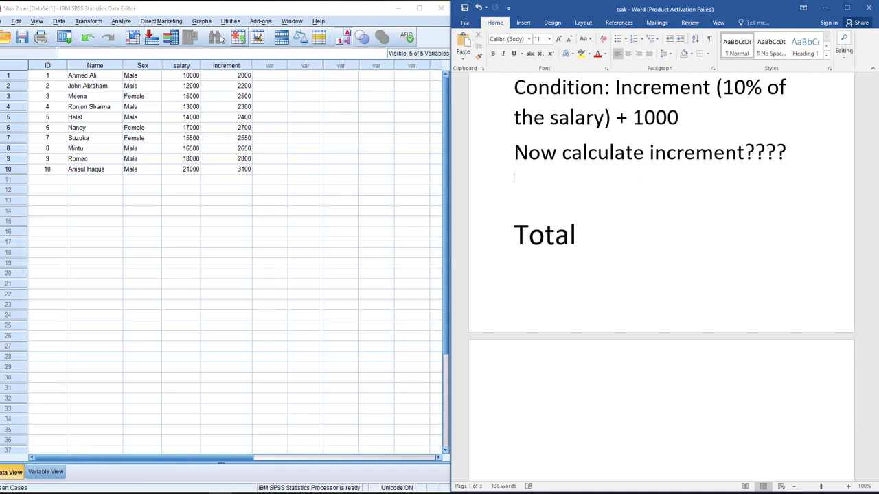
{"action": "left_click", "coordinate": [589, 237]}
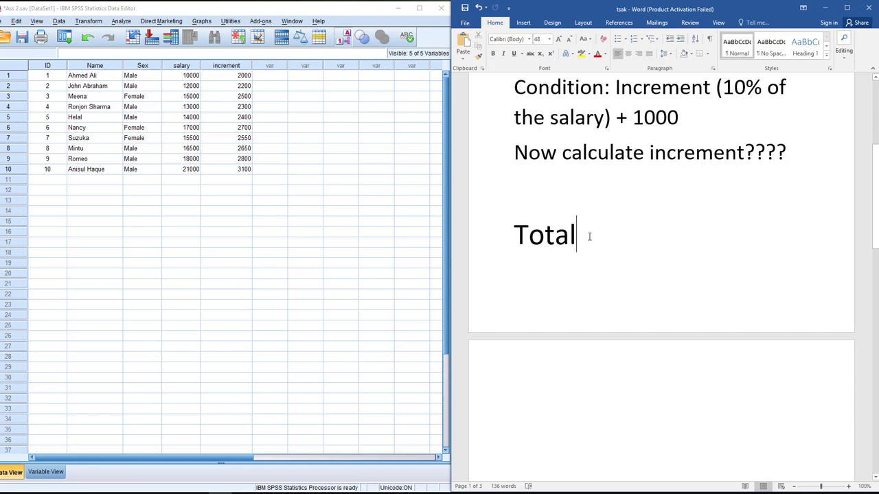
Start another Compute Variable operation in SPSS with target variable total, labelled "total salary"
{"action": "left_click", "coordinate": [89, 21]}
{"action": "left_click", "coordinate": [103, 33]}
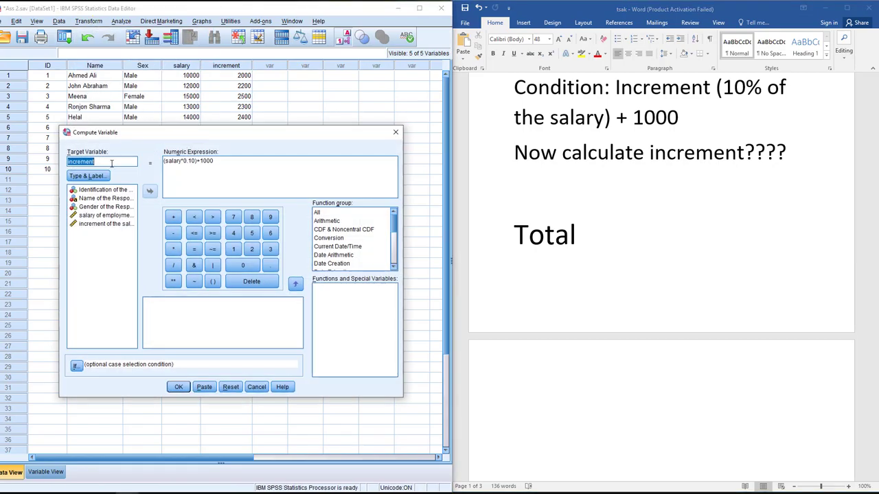
{"action": "type", "text": "total"}
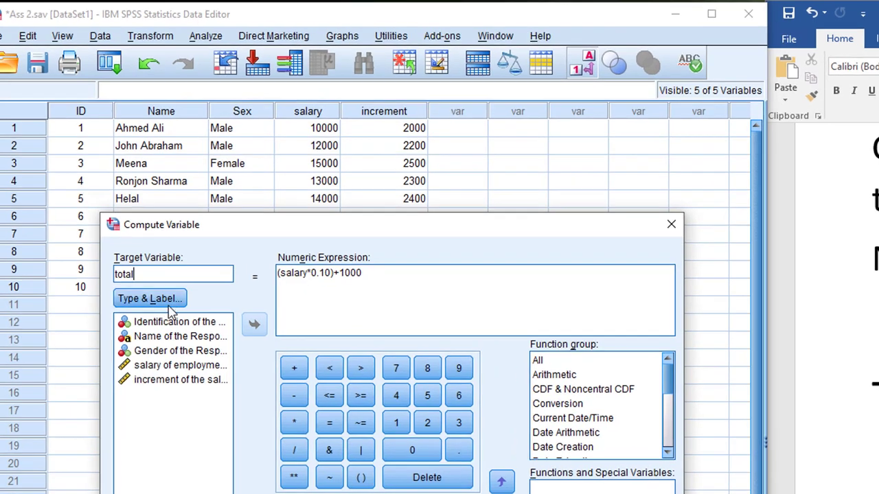
{"action": "left_click", "coordinate": [118, 229]}
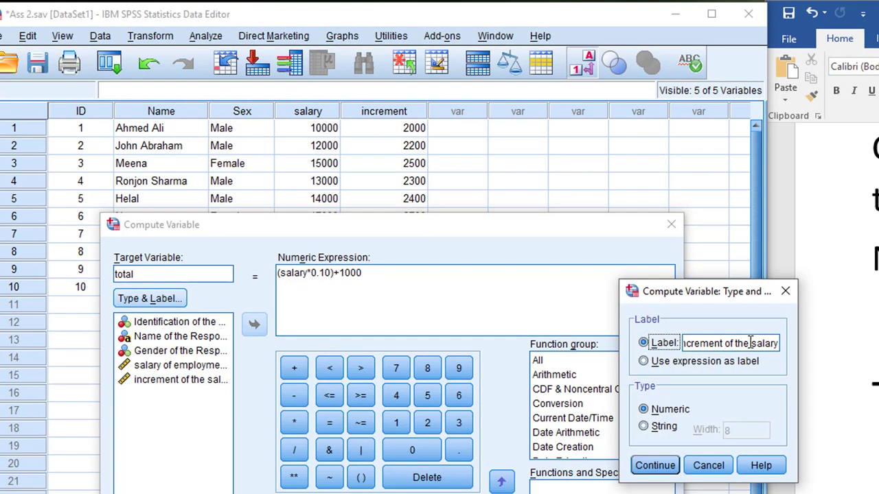
{"action": "left_click_drag", "start_coordinate": [754, 342], "coordinate": [538, 314]}
{"action": "type", "text": "toal"}
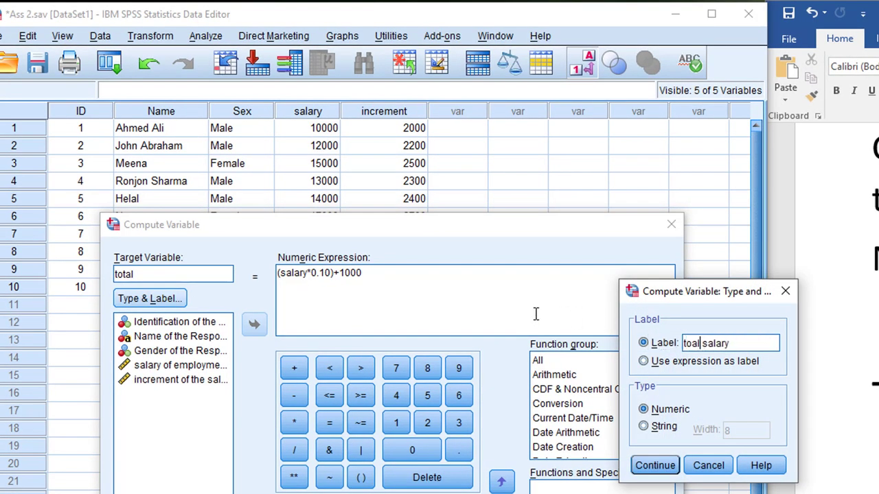
{"action": "left_click", "coordinate": [692, 344]}
{"action": "type", "text": "t"}
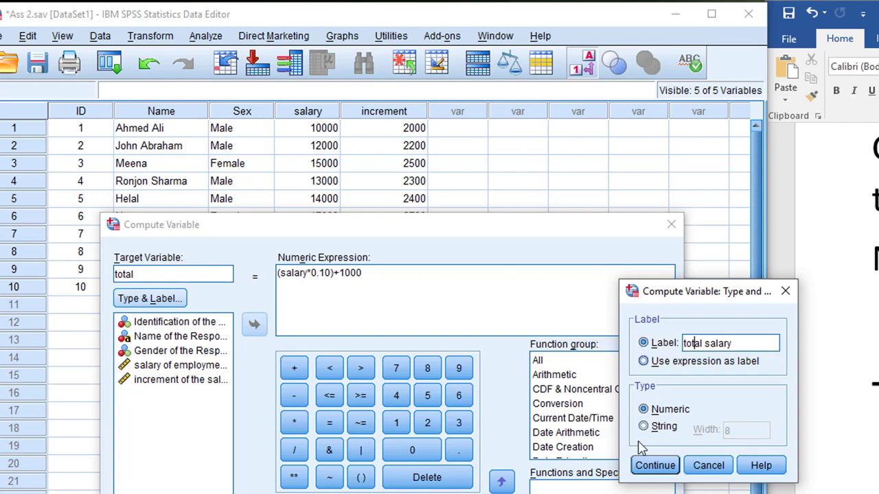
{"action": "left_click", "coordinate": [633, 470]}
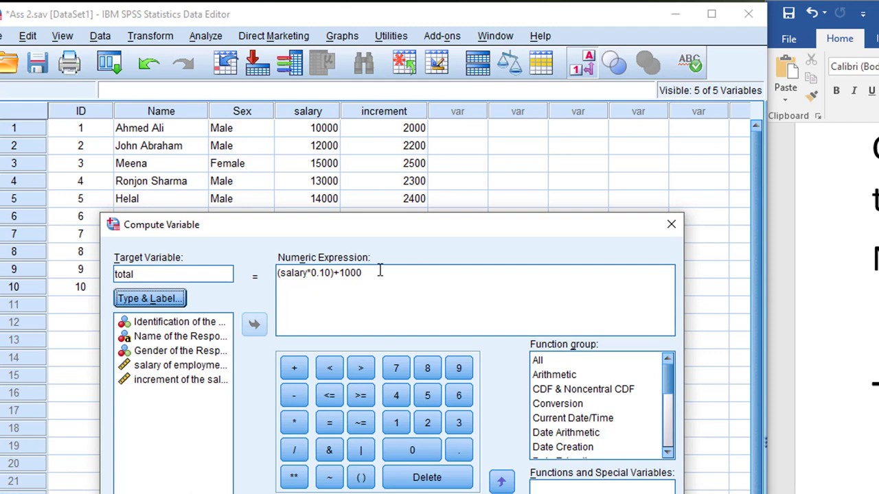
Replace the numeric expression with salary+increment, compute the total variable and dismiss the output window
{"action": "left_click_drag", "start_coordinate": [381, 268], "coordinate": [3, 227]}
{"action": "key", "text": "Delete"}
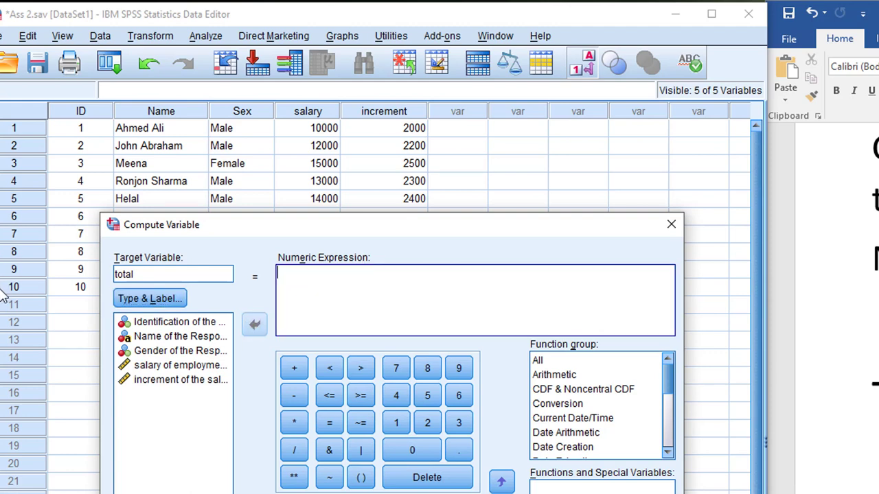
{"action": "left_click", "coordinate": [148, 368]}
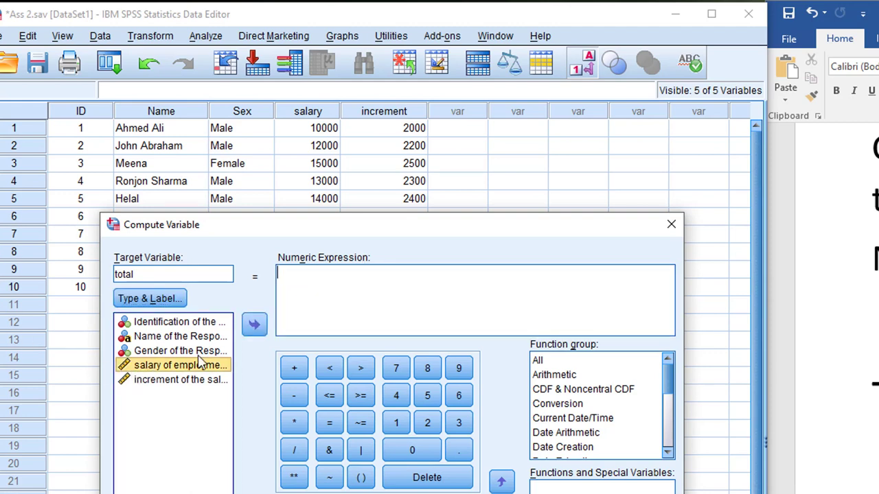
{"action": "left_click", "coordinate": [254, 325]}
{"action": "type", "text": "+"}
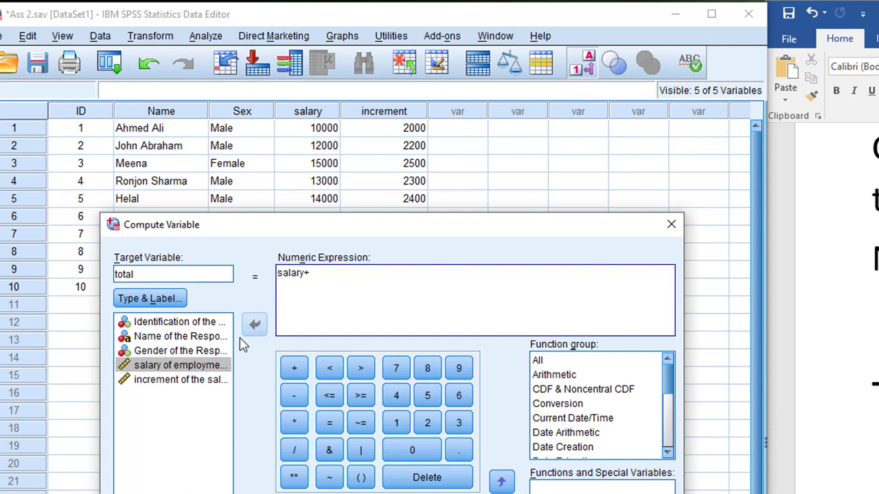
{"action": "left_click", "coordinate": [210, 383]}
{"action": "left_click", "coordinate": [254, 325]}
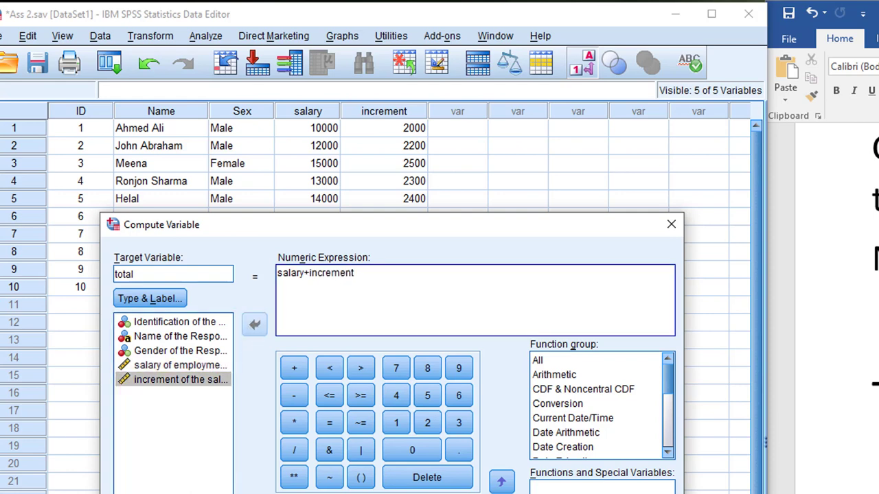
{"action": "key", "text": "Return"}
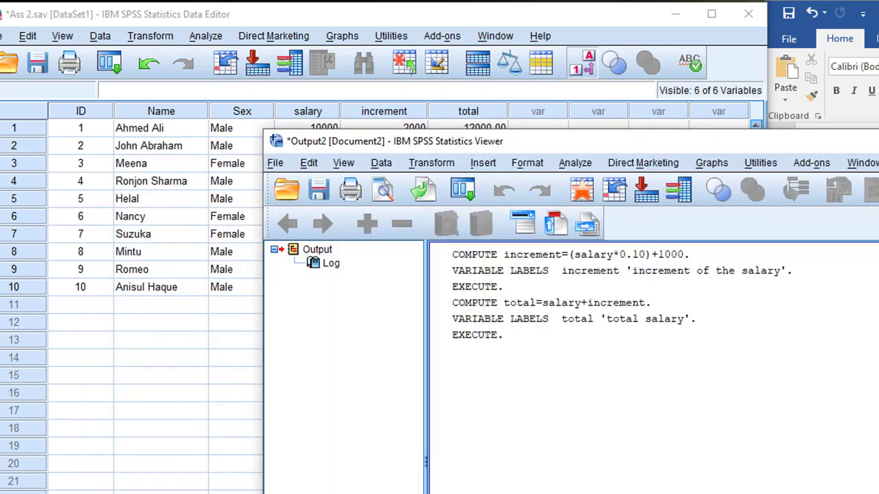
{"action": "key", "text": "alt+Tab"}
{"action": "left_click_drag", "start_coordinate": [581, 143], "coordinate": [585, 142]}
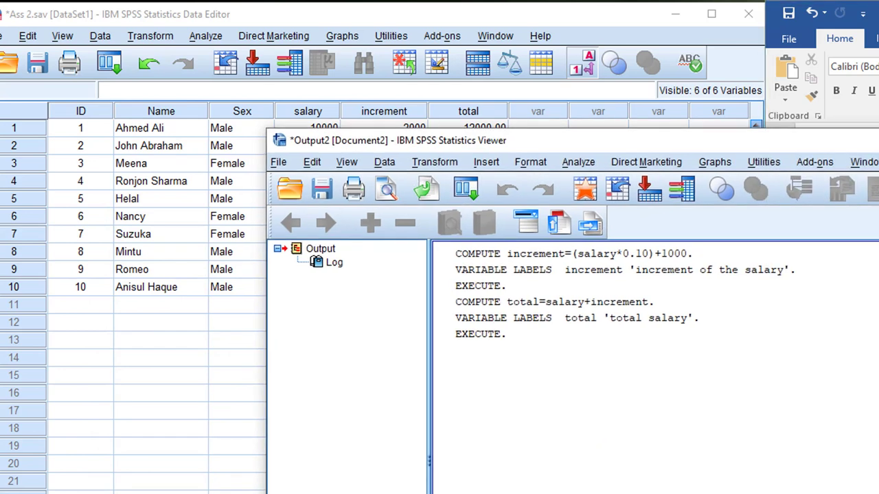
{"action": "left_click", "coordinate": [878, 140]}
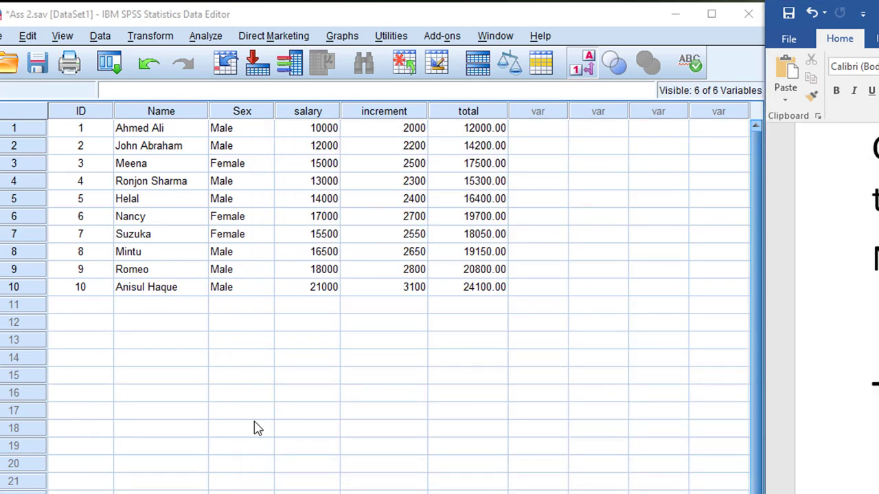
Set the total variable's decimals to 0 in its variable definition
{"action": "left_click", "coordinate": [102, 483]}
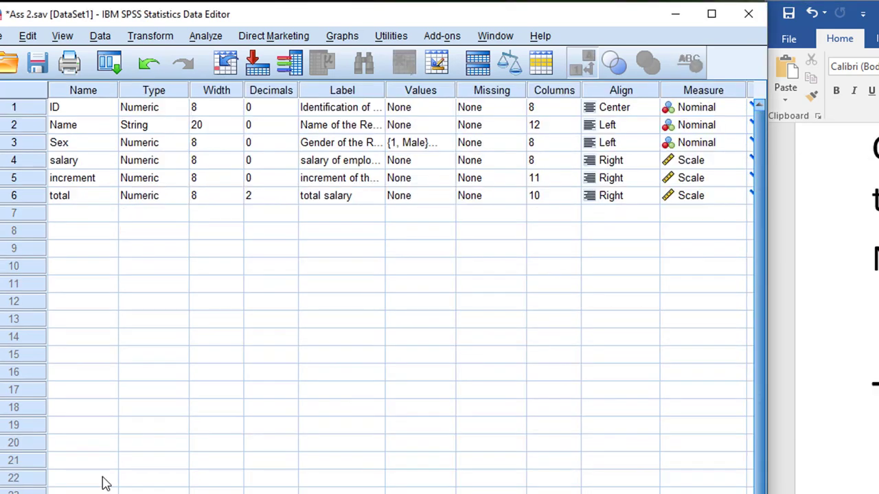
{"action": "left_click", "coordinate": [252, 197]}
{"action": "type", "text": "0"}
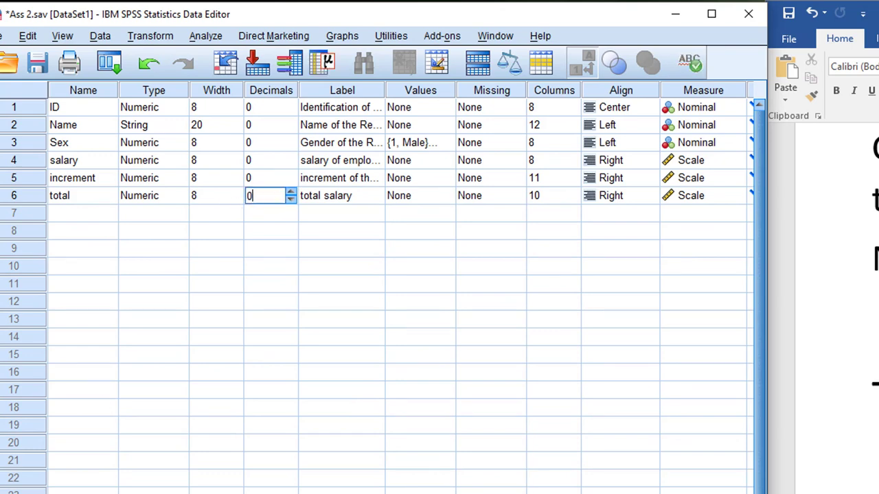
Return to the data values, then switch to the Word document and read the transport deduction question and its 5% condition
{"action": "key", "text": "ctrl+t"}
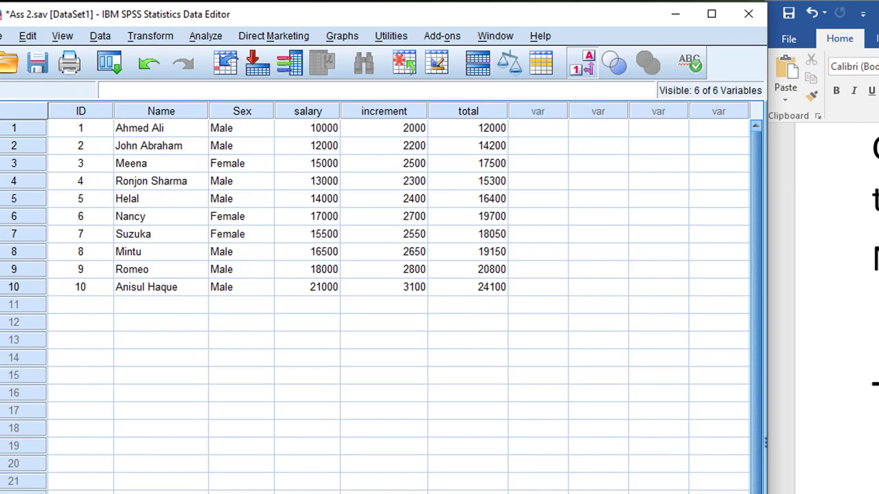
{"action": "scroll", "coordinate": [851, 309], "scroll_direction": "up", "scroll_amount": 5}
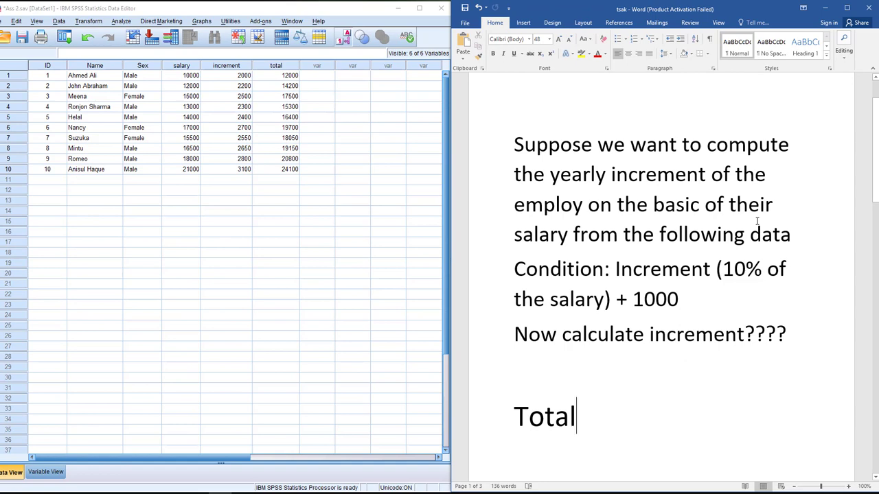
{"action": "scroll", "coordinate": [742, 250], "scroll_direction": "down", "scroll_amount": 7}
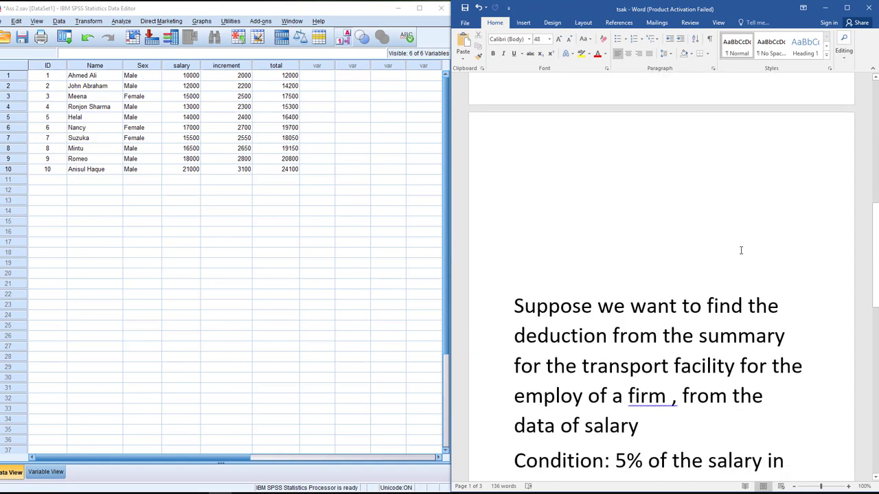
{"action": "scroll", "coordinate": [741, 250], "scroll_direction": "down", "scroll_amount": 2}
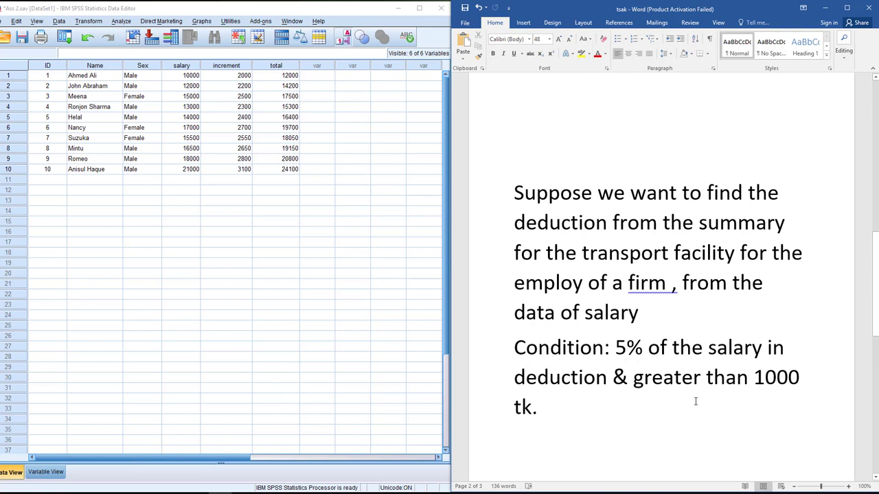
{"action": "scroll", "coordinate": [616, 425], "scroll_direction": "down", "scroll_amount": 1}
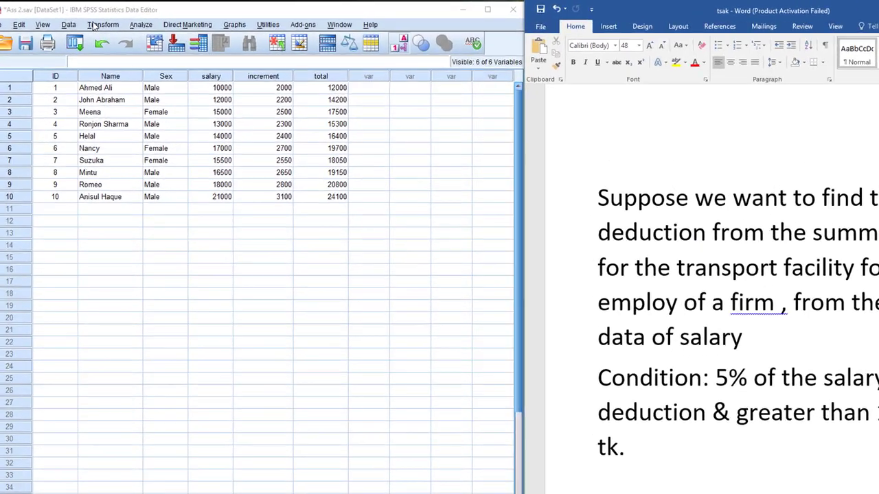
Start a Compute Variable operation in SPSS with target variable deduction, labelled "deduction of the salary"
{"action": "left_click", "coordinate": [94, 25]}
{"action": "left_click", "coordinate": [113, 39]}
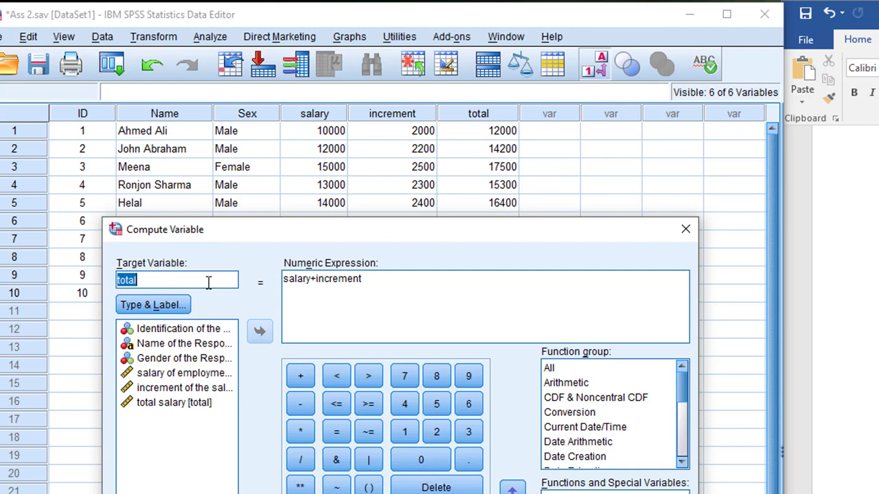
{"action": "type", "text": "deduction"}
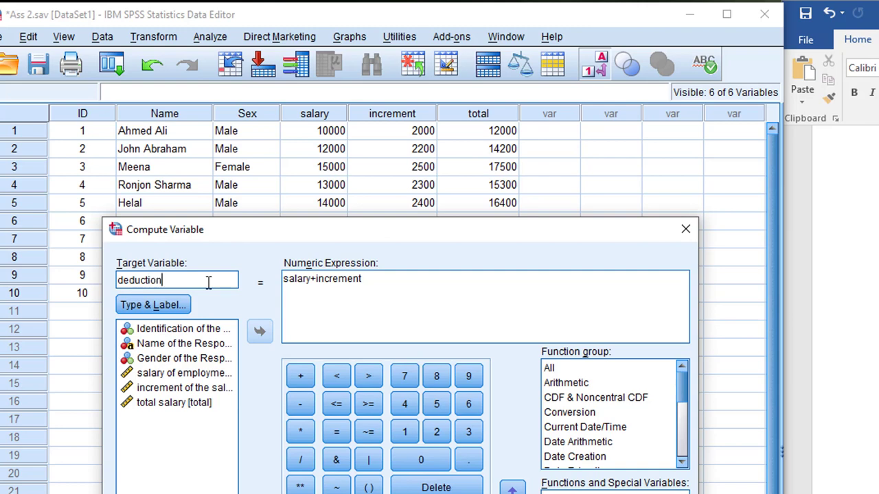
{"action": "left_click", "coordinate": [152, 305]}
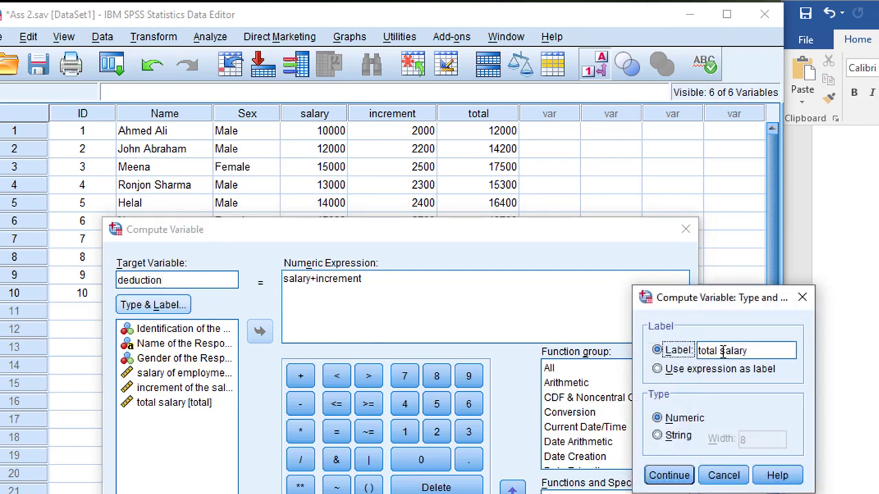
{"action": "left_click_drag", "start_coordinate": [723, 351], "coordinate": [649, 350]}
{"action": "type", "text": "de"}
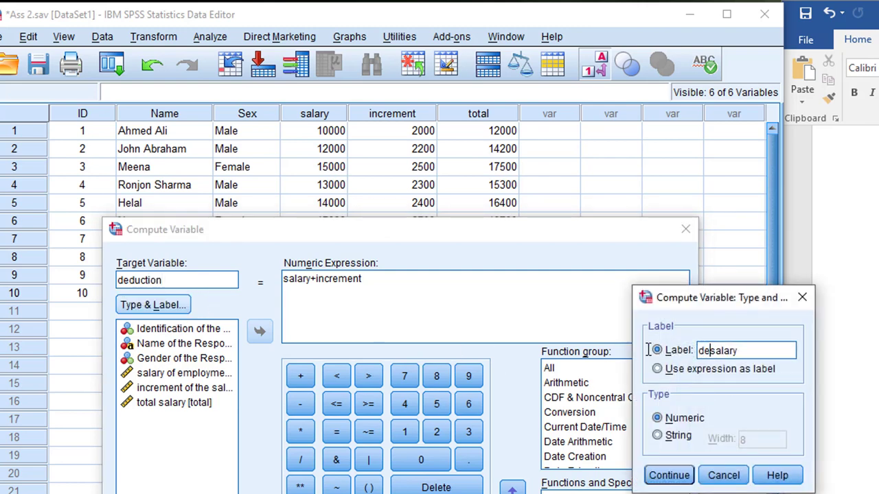
{"action": "type", "text": "duction "}
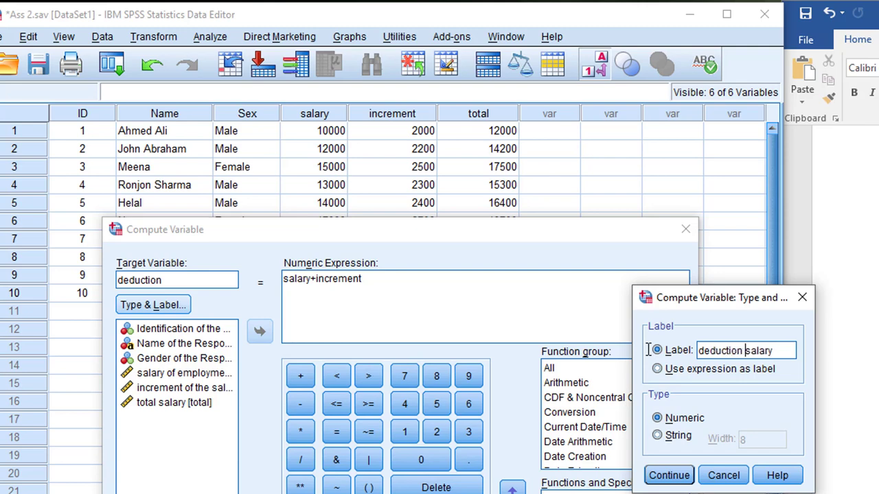
{"action": "type", "text": "of the"}
{"action": "left_click", "coordinate": [667, 474]}
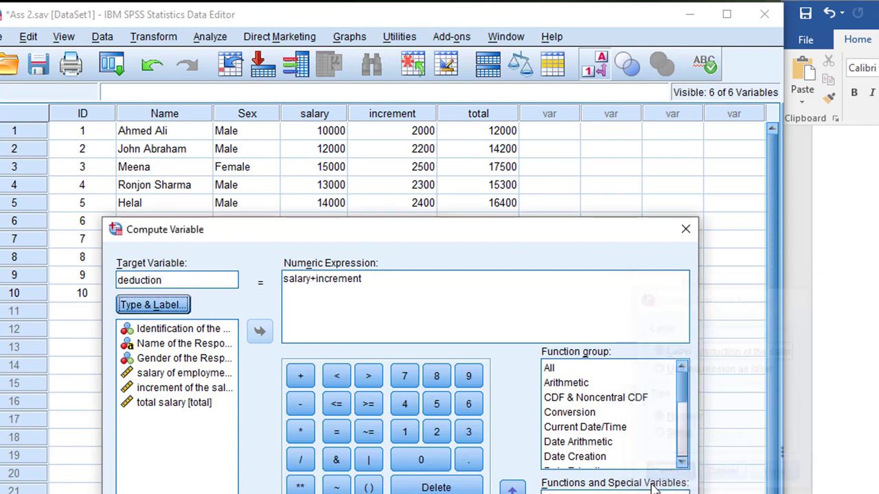
Replace the numeric expression for the deduction variable with salary*0.05
{"action": "left_click_drag", "start_coordinate": [353, 279], "coordinate": [42, 276]}
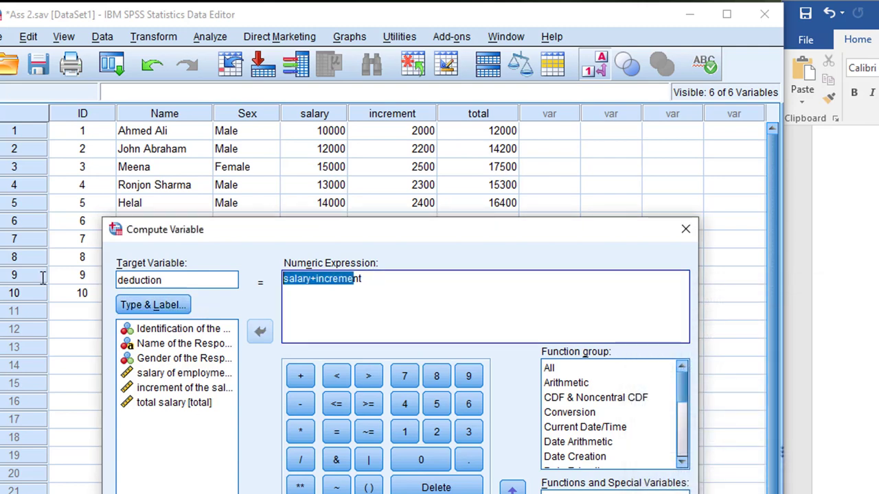
{"action": "key", "text": "Delete"}
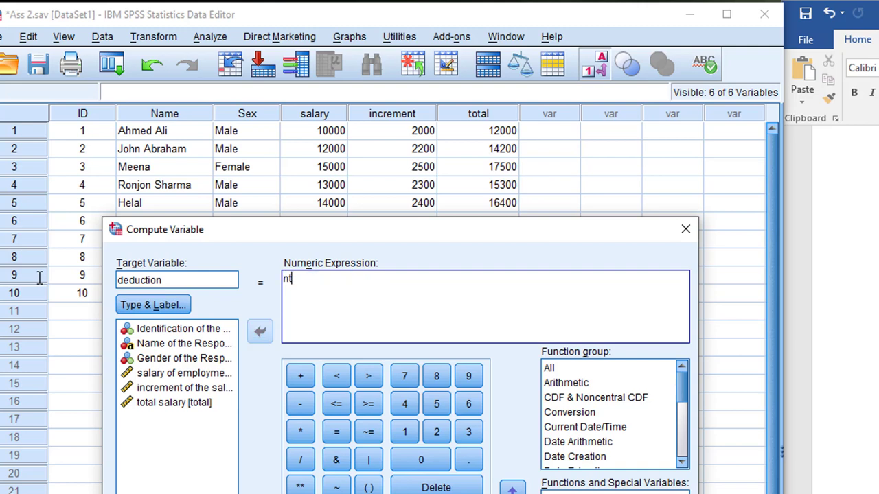
{"action": "key", "text": "BackSpace"}
{"action": "key", "text": "BackSpace"}
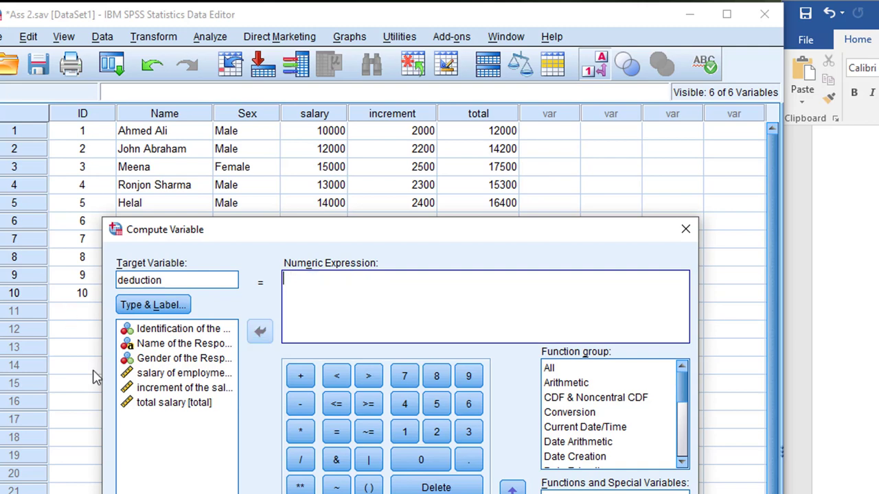
{"action": "left_click", "coordinate": [151, 376]}
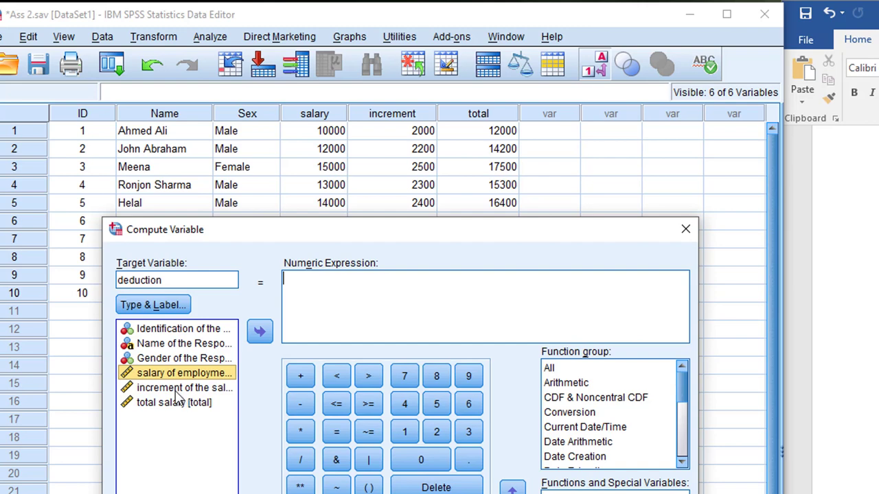
{"action": "left_click", "coordinate": [261, 333]}
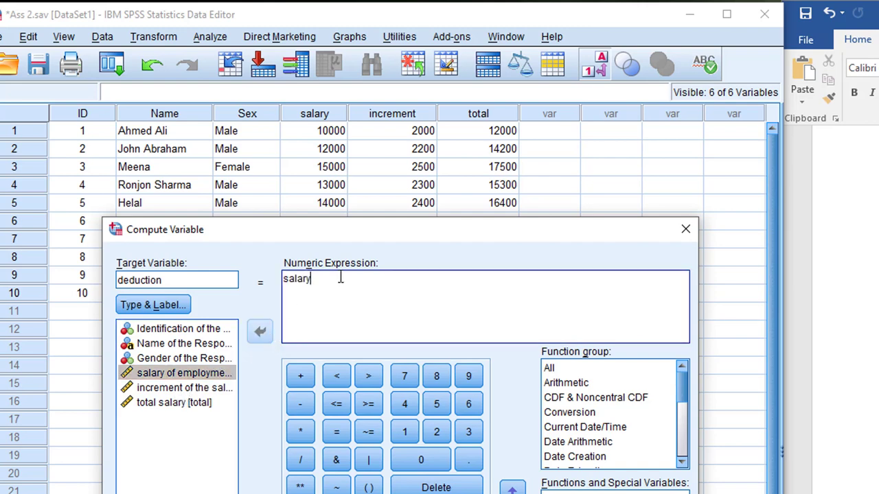
{"action": "type", "text": "*0.05"}
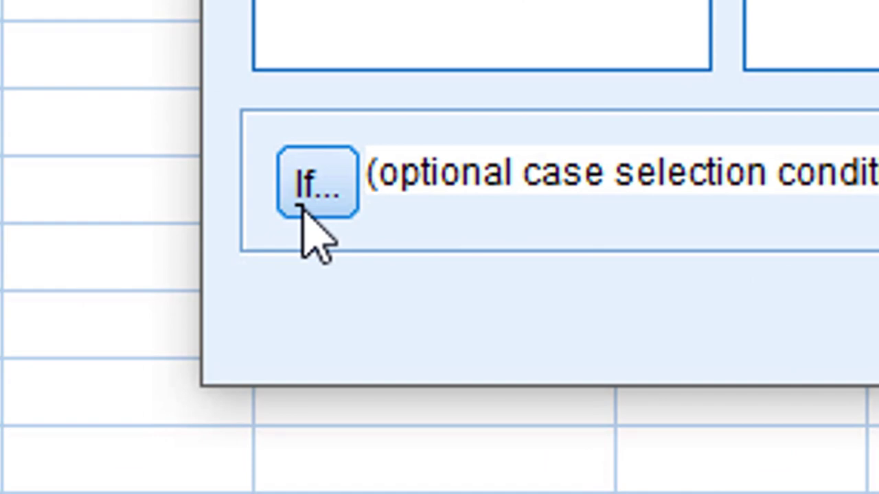
Open the optional case selection for the deduction computation and include only cases that satisfy a condition
{"action": "left_click", "coordinate": [309, 192]}
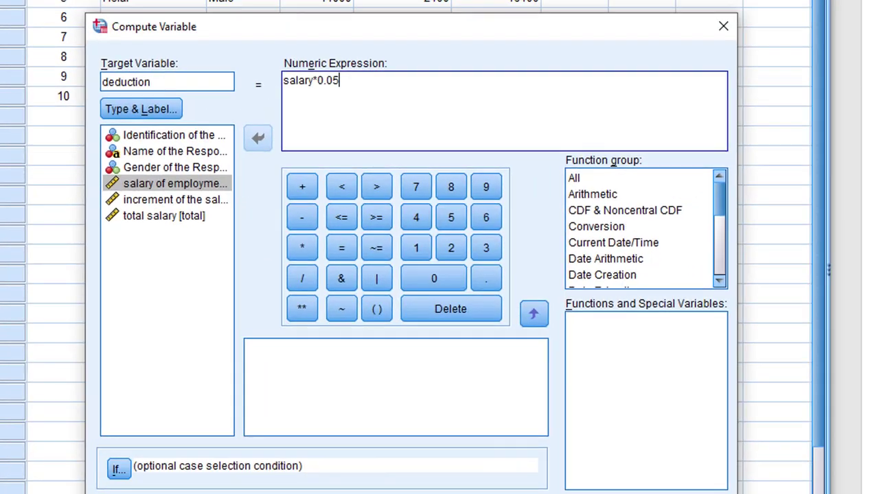
{"action": "left_click", "coordinate": [121, 469]}
{"action": "left_click_drag", "start_coordinate": [536, 242], "coordinate": [416, 39]}
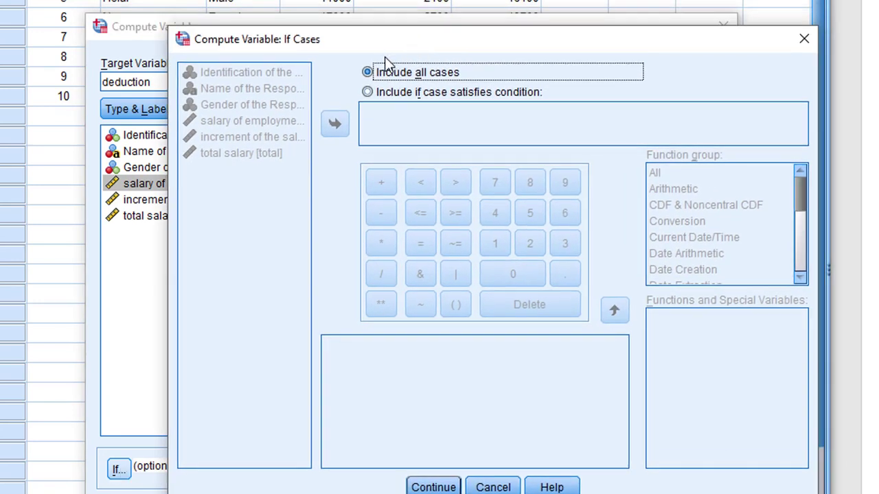
{"action": "left_click", "coordinate": [380, 96]}
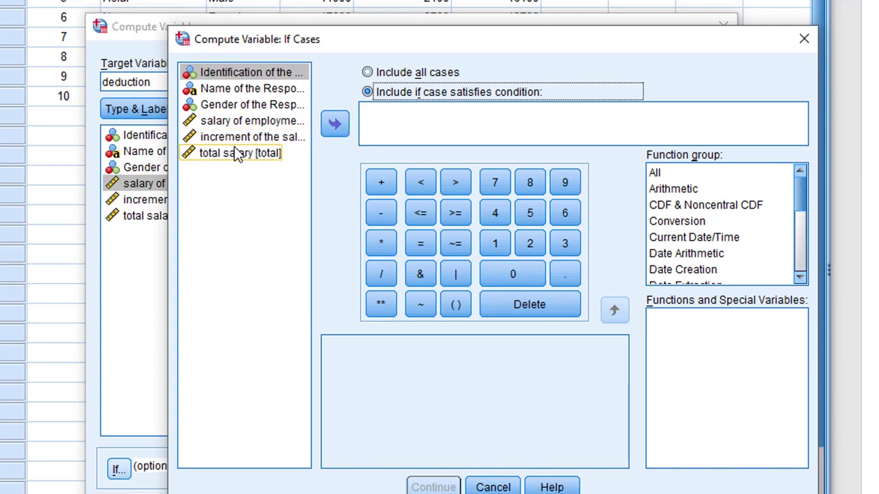
Define the case selection condition as salary > 10000 and accept it
{"action": "left_click", "coordinate": [249, 120]}
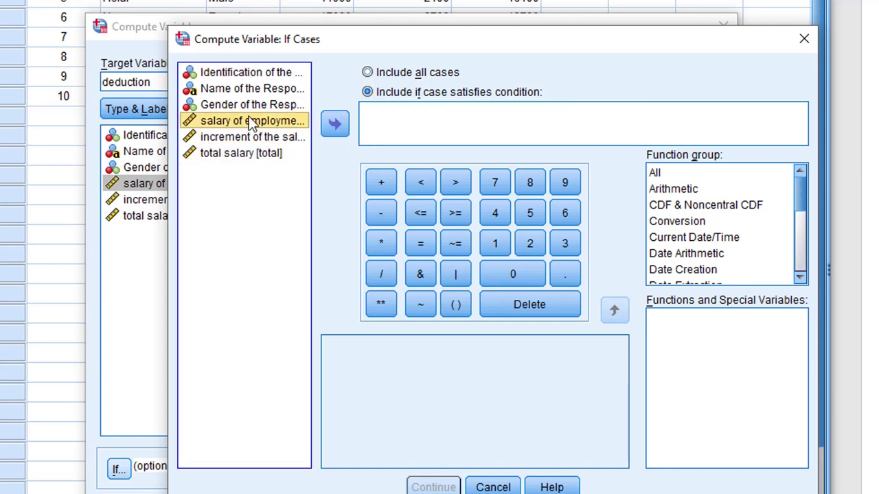
{"action": "left_click", "coordinate": [336, 127]}
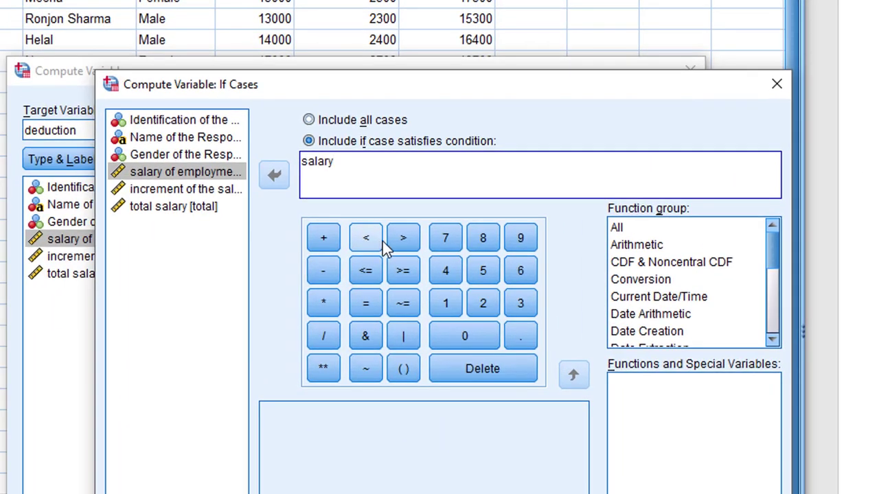
{"action": "left_click", "coordinate": [397, 241]}
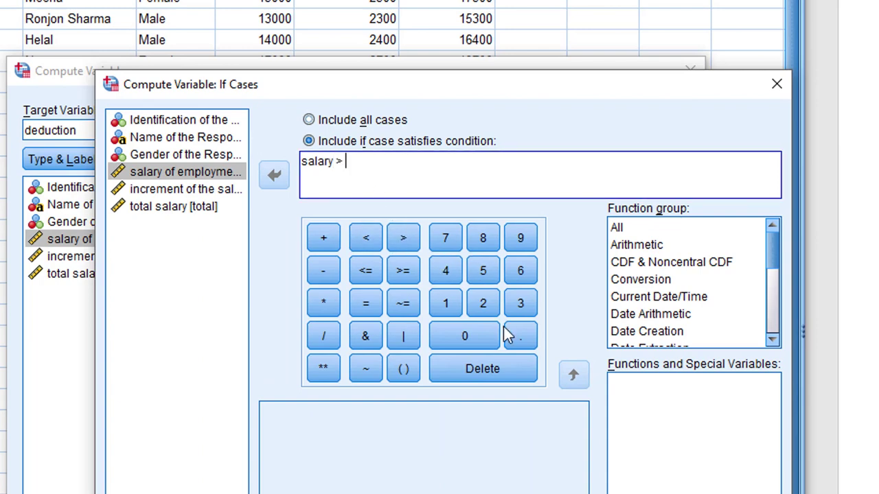
{"action": "left_click", "coordinate": [452, 310]}
{"action": "left_click", "coordinate": [462, 331]}
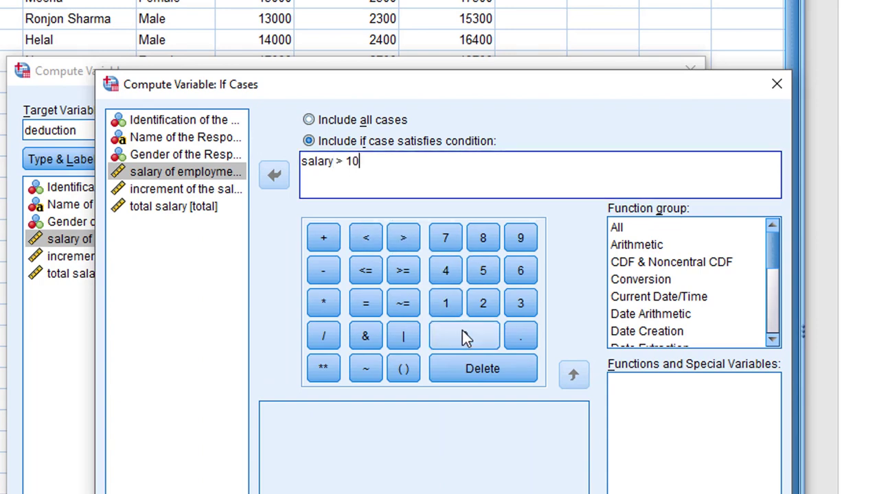
{"action": "left_click", "coordinate": [462, 330]}
{"action": "left_click", "coordinate": [462, 331]}
{"action": "left_click", "coordinate": [462, 330]}
{"action": "left_click", "coordinate": [371, 493]}
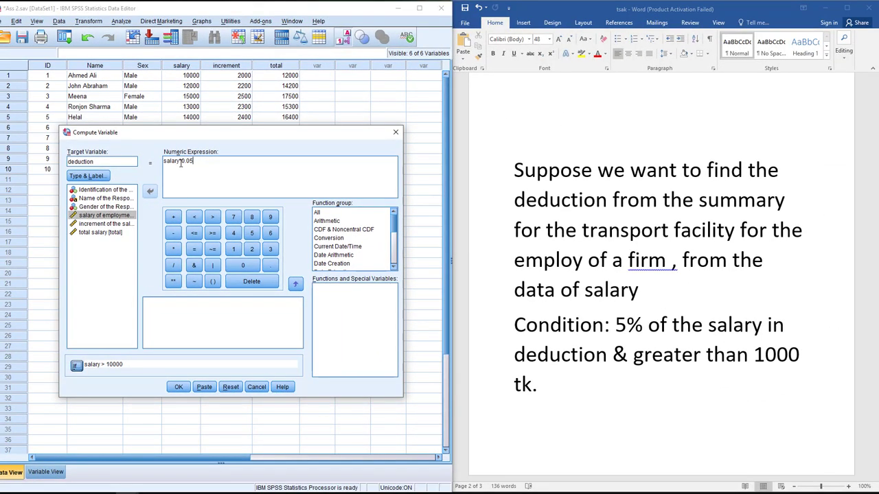
Compute the deduction variable, dismiss the output window and check the deduction cells in rows 1 and 5
{"action": "left_click", "coordinate": [178, 387]}
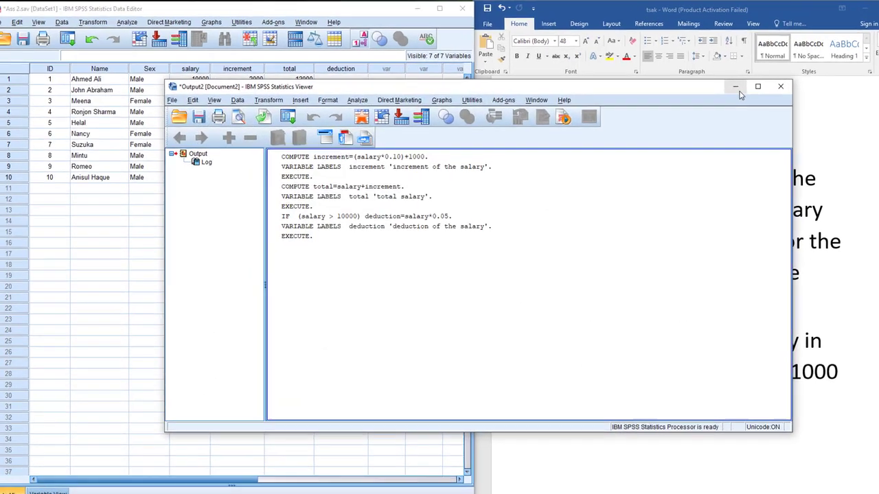
{"action": "left_click", "coordinate": [701, 82]}
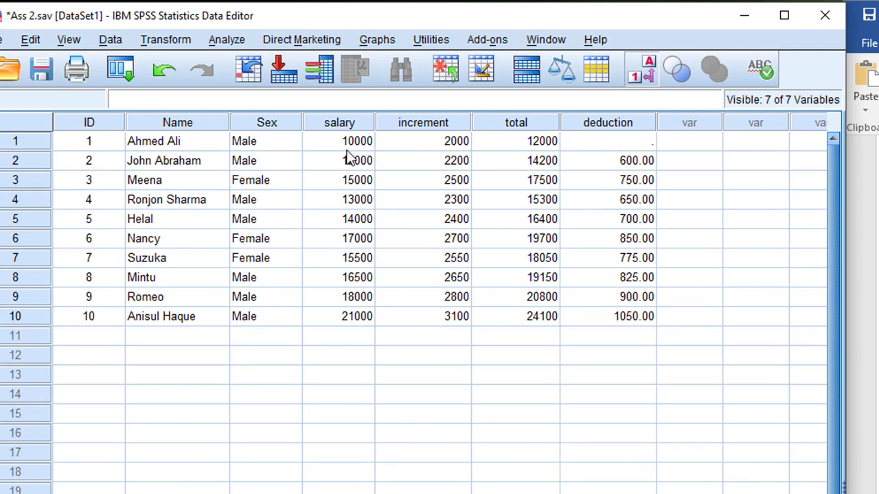
{"action": "left_click", "coordinate": [633, 146]}
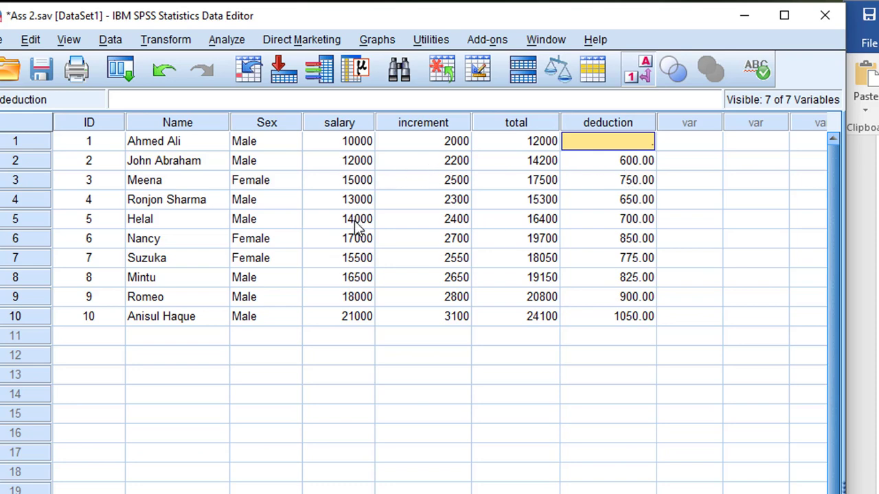
{"action": "left_click", "coordinate": [637, 224]}
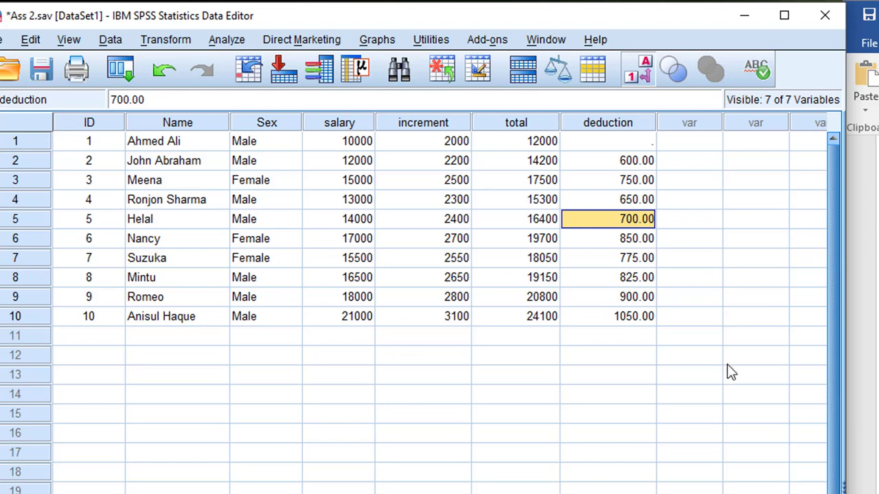
{"action": "left_click", "coordinate": [631, 143]}
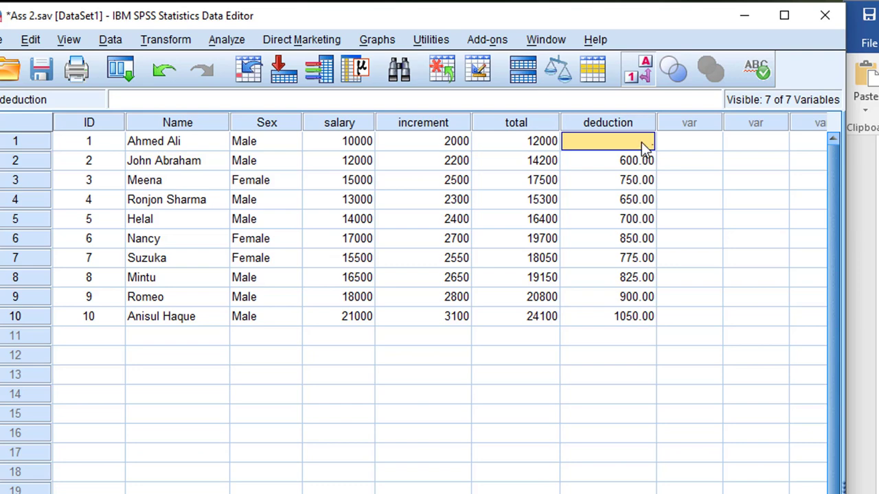
Run a Frequencies analysis with a frequency table on the deduction of the salary variable
{"action": "left_click", "coordinate": [240, 41]}
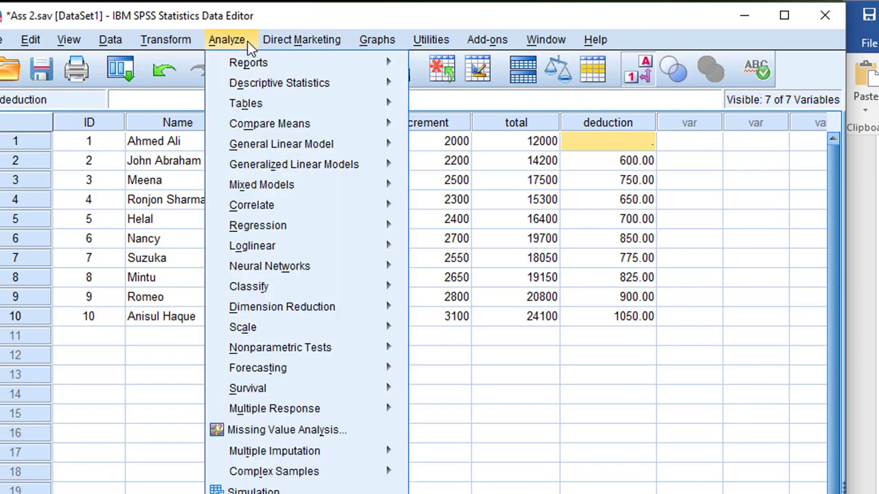
{"action": "mouse_move", "coordinate": [265, 92]}
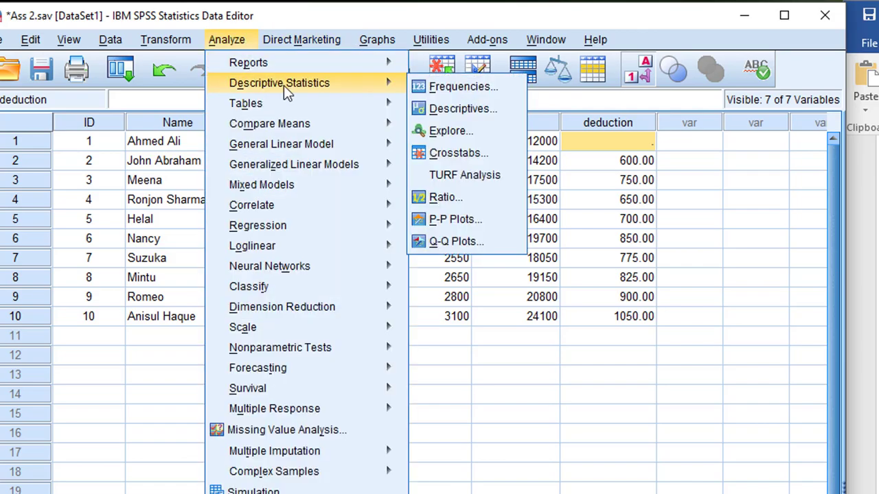
{"action": "left_click", "coordinate": [452, 91]}
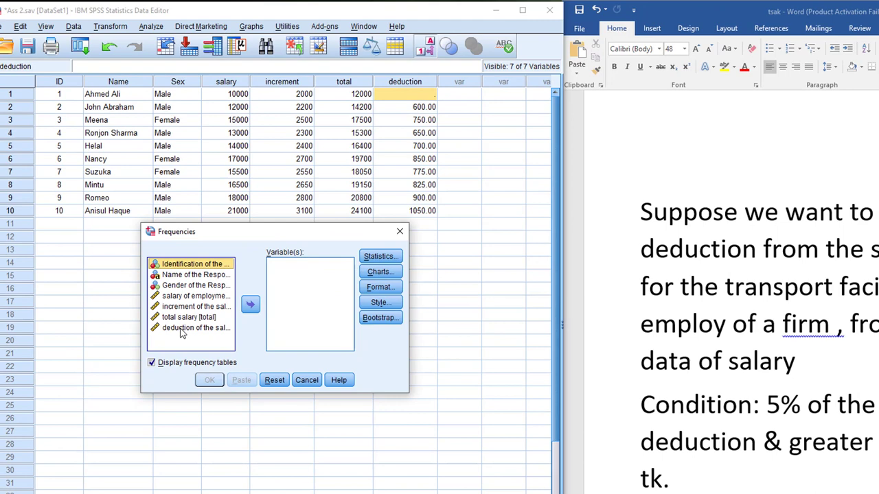
{"action": "left_click", "coordinate": [182, 328]}
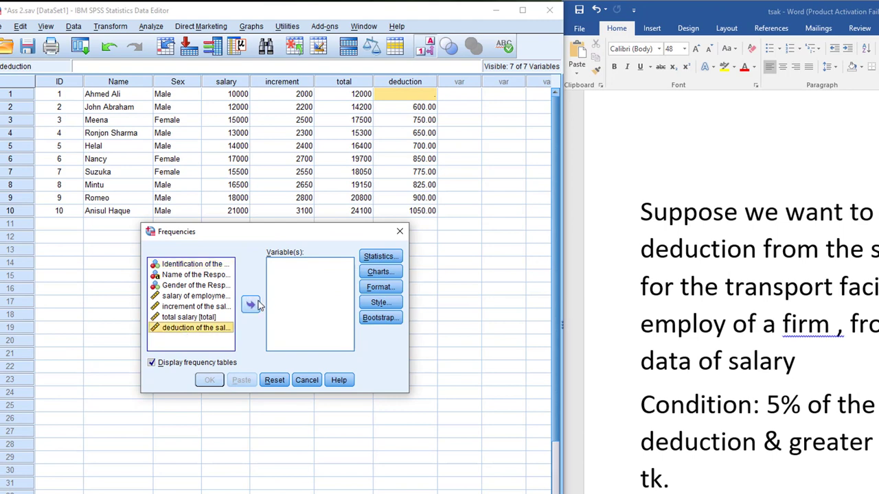
{"action": "left_click", "coordinate": [250, 304]}
{"action": "left_click", "coordinate": [207, 381]}
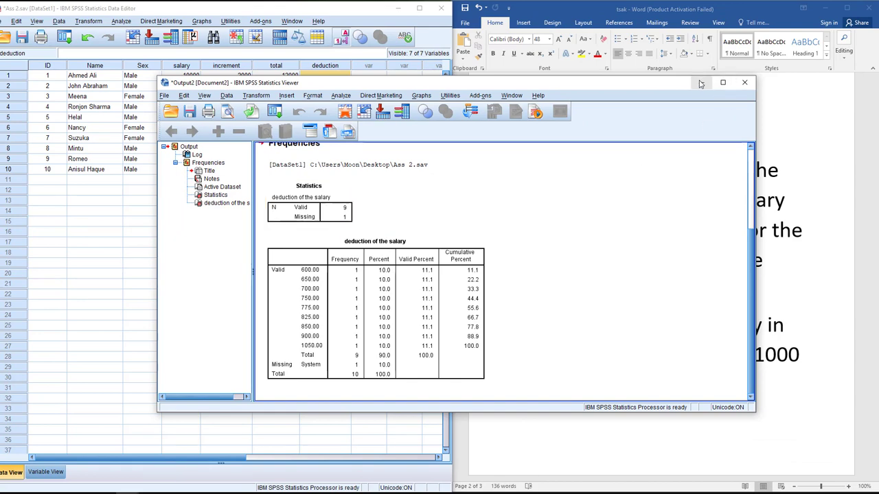
Dismiss the output window and start a new variable computation with the numeric expression for deduction set to 0
{"action": "left_click", "coordinate": [700, 85]}
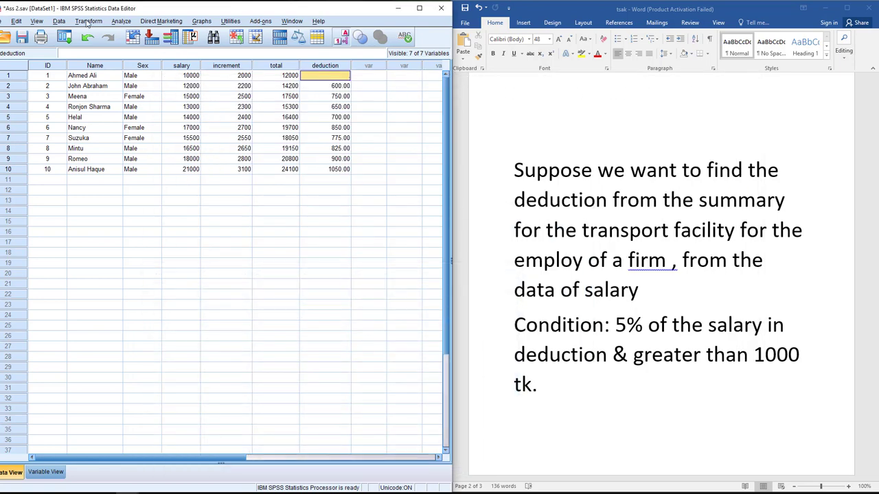
{"action": "left_click", "coordinate": [88, 21]}
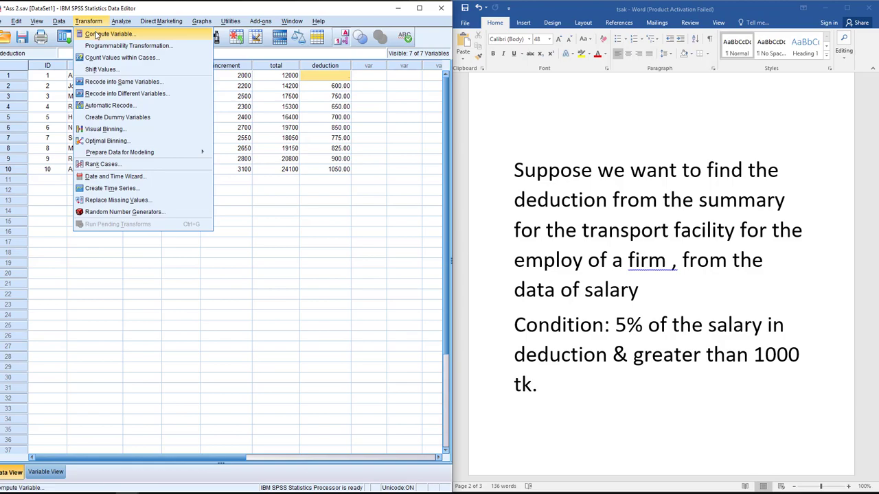
{"action": "left_click", "coordinate": [96, 35]}
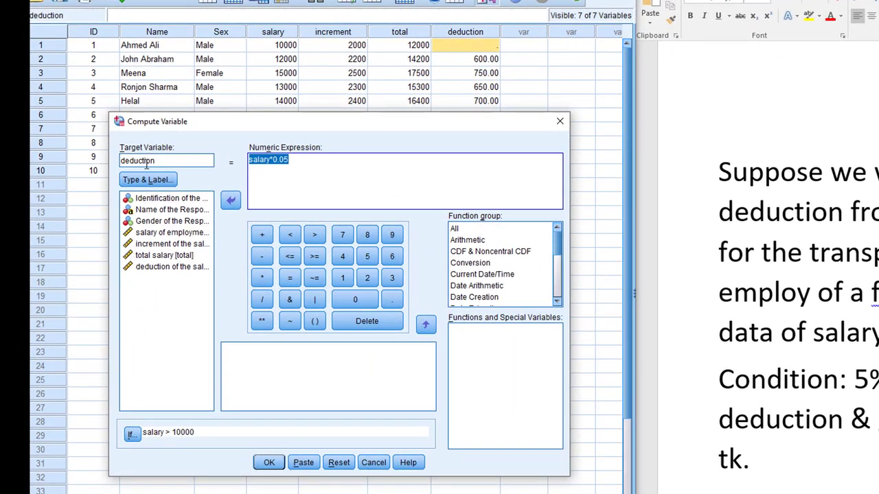
{"action": "type", "text": "0"}
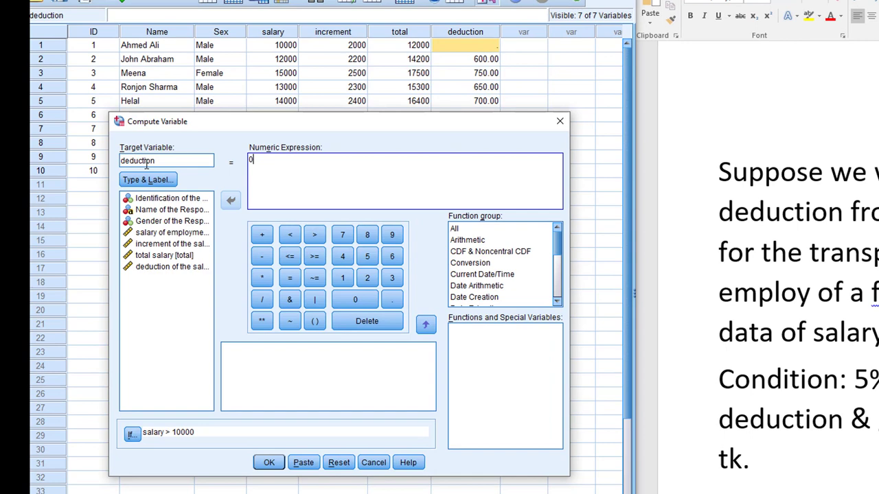
Change the case selection condition of the deduction computation to salary <= 10000 and accept it
{"action": "left_click", "coordinate": [131, 434]}
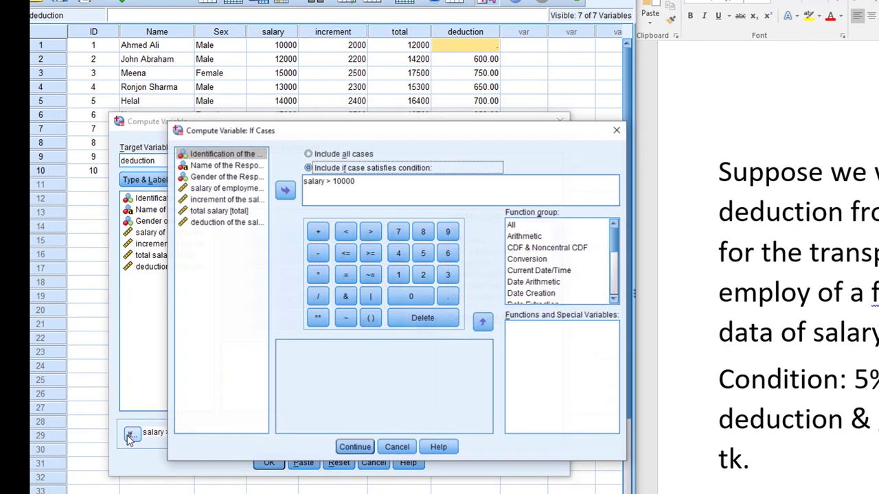
{"action": "left_click", "coordinate": [329, 182]}
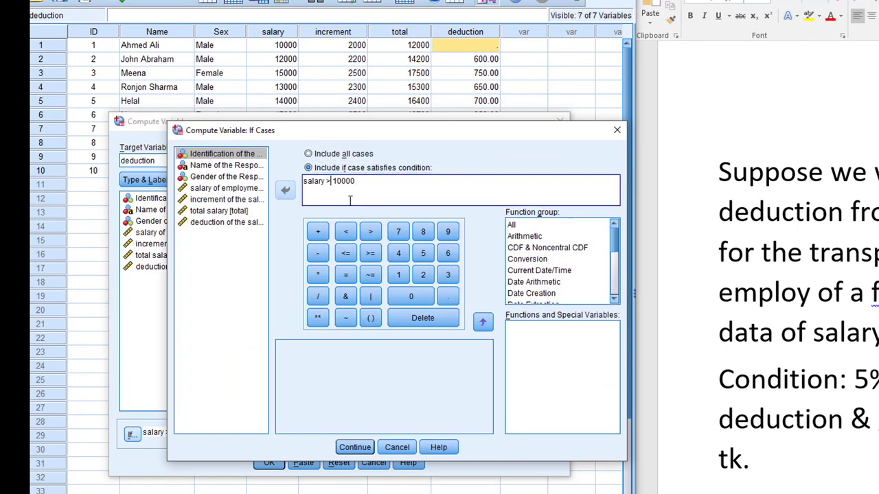
{"action": "key", "text": "BackSpace"}
{"action": "left_click", "coordinate": [347, 253]}
{"action": "left_click", "coordinate": [355, 448]}
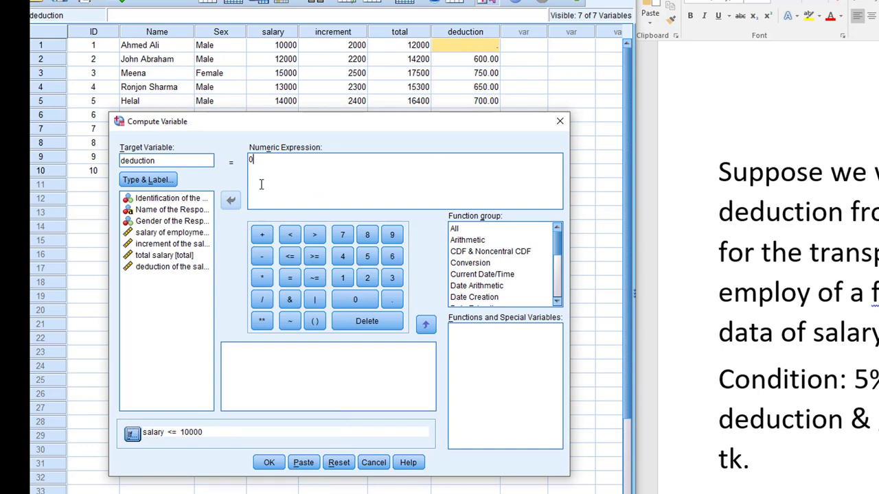
Run the computation, allow the existing deduction variable to be changed, and dismiss the output window
{"action": "left_click", "coordinate": [266, 464]}
{"action": "left_click", "coordinate": [308, 301]}
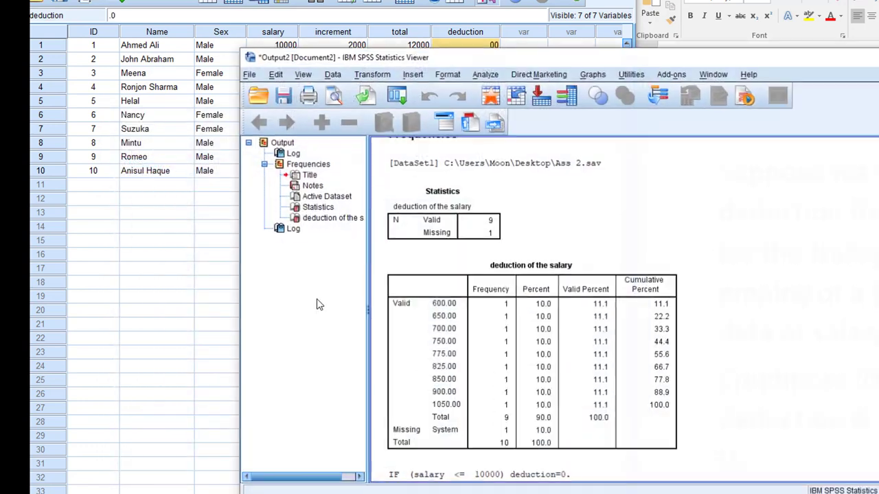
{"action": "left_click", "coordinate": [878, 55]}
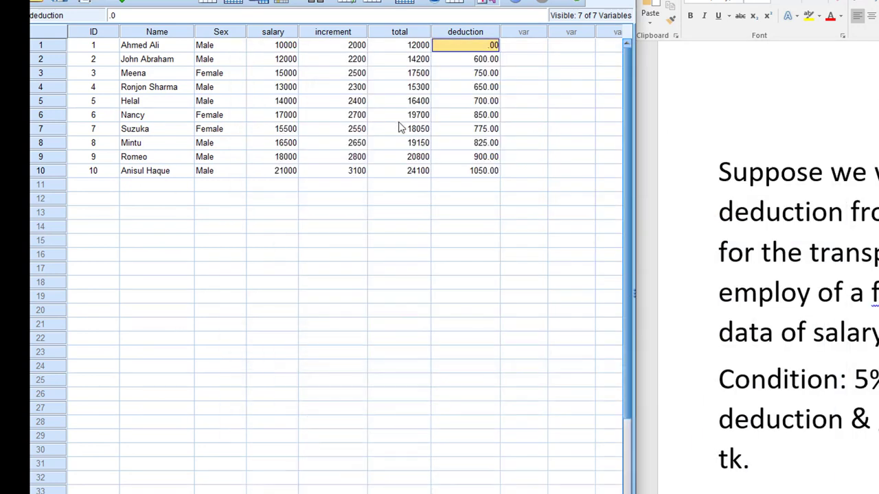
Set the deduction variable's decimals to 0 in its variable properties and return to the data
{"action": "left_click", "coordinate": [115, 493]}
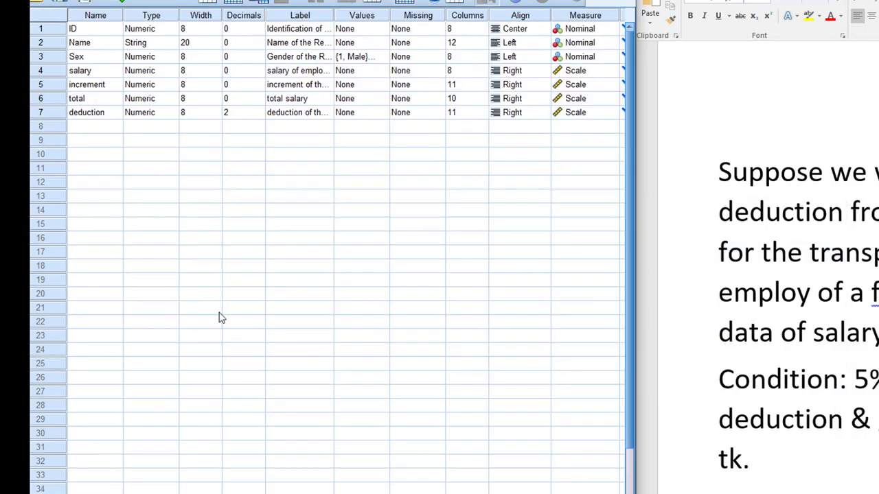
{"action": "double_click", "coordinate": [232, 110]}
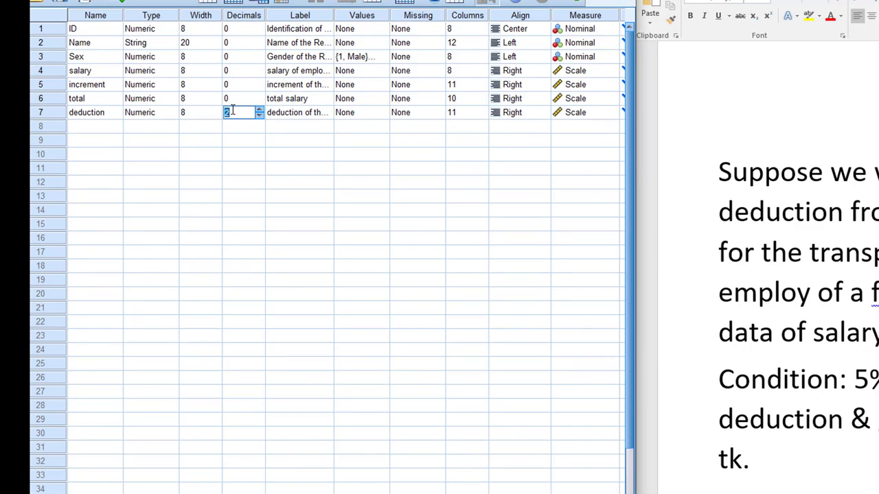
{"action": "type", "text": "0"}
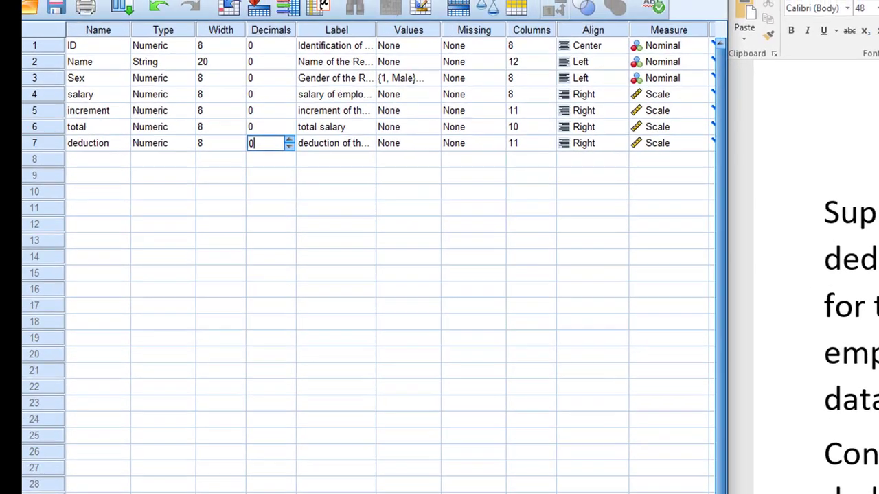
{"action": "left_click", "coordinate": [54, 493]}
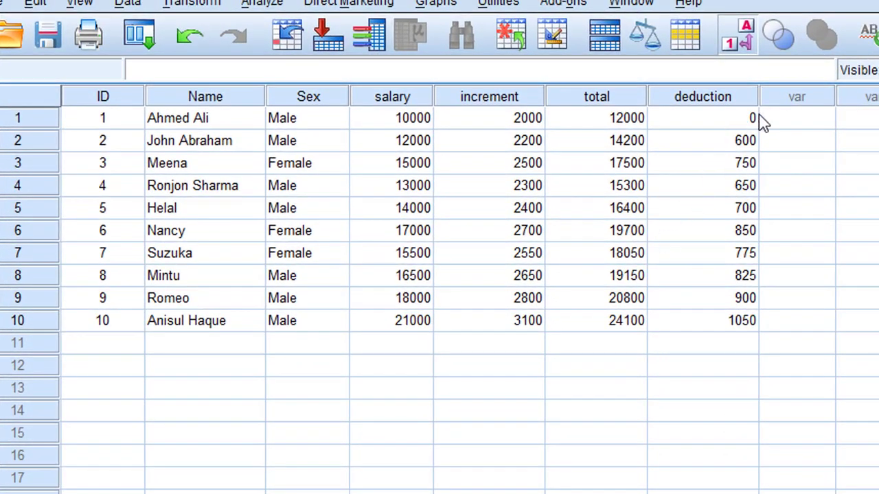
Rerun the Frequencies analysis on the deduction of the salary variable
{"action": "left_click", "coordinate": [272, 4]}
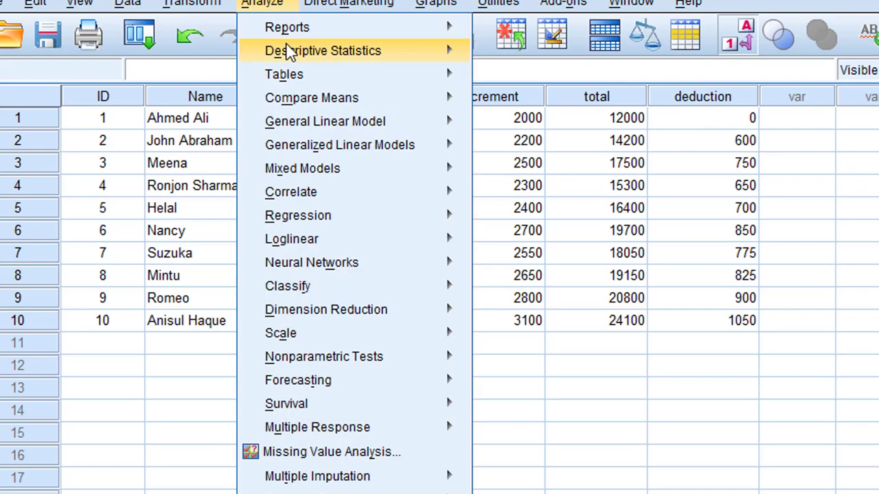
{"action": "mouse_move", "coordinate": [290, 51]}
{"action": "left_click", "coordinate": [522, 58]}
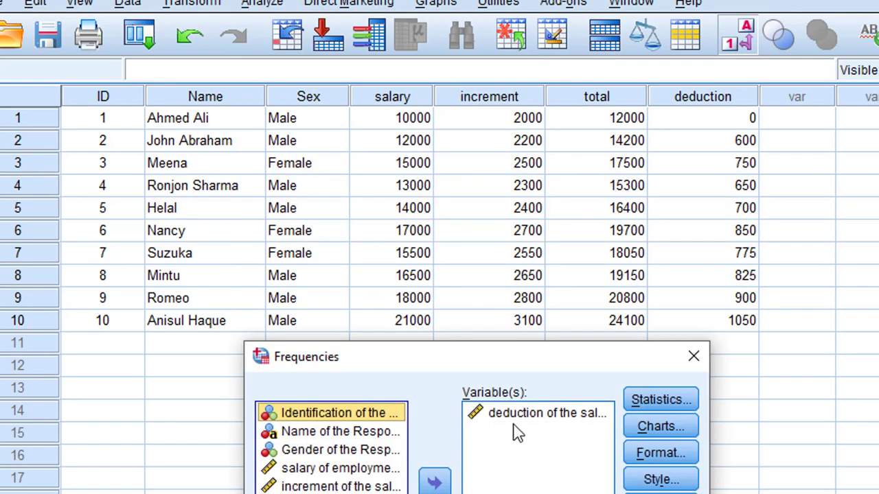
{"action": "left_click", "coordinate": [516, 416]}
{"action": "left_click", "coordinate": [434, 483]}
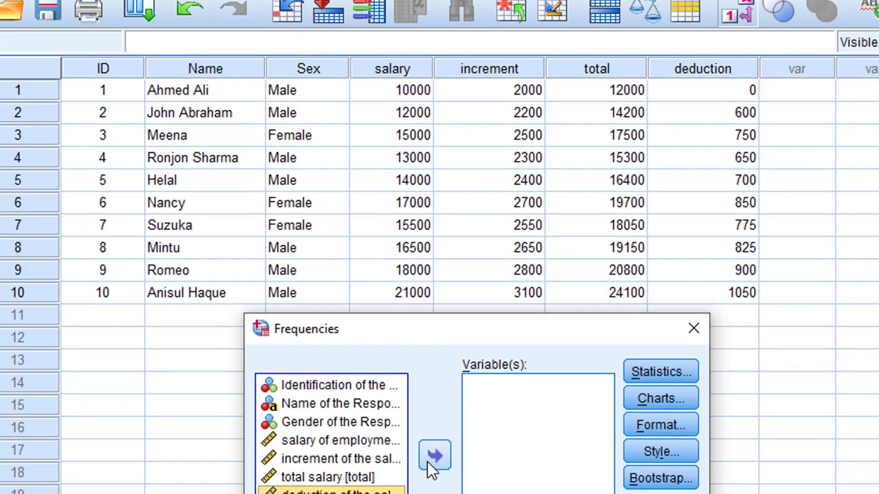
{"action": "left_click", "coordinate": [434, 483]}
{"action": "left_click", "coordinate": [362, 418]}
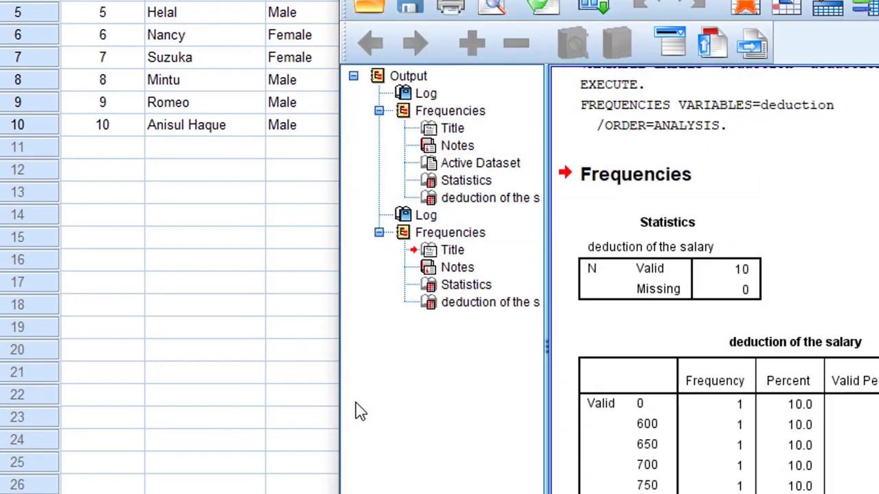